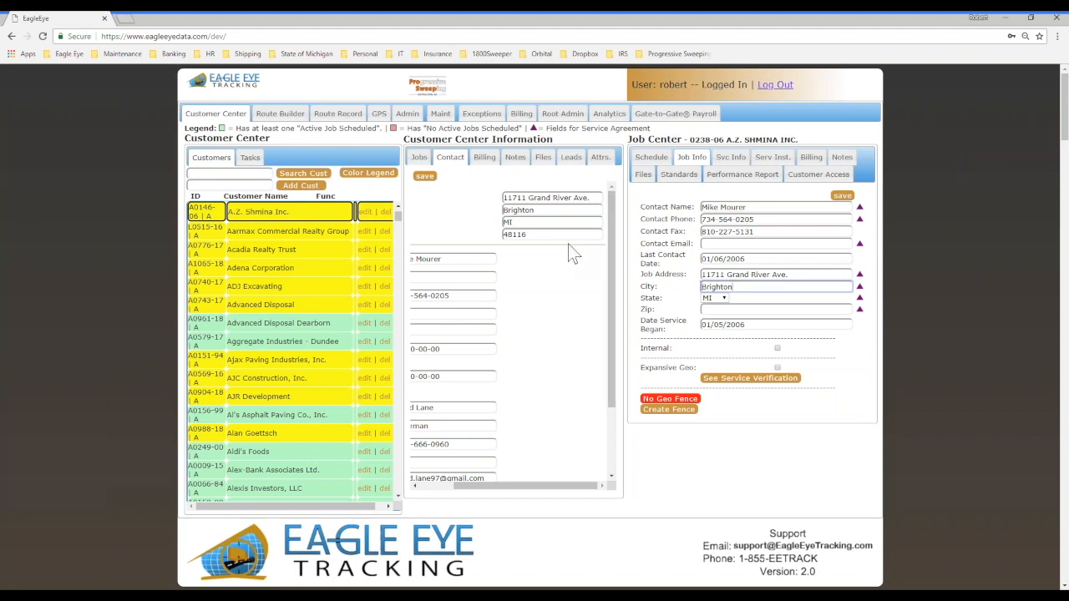
# Step: Copy the zip code from the customer's contact address into the job's Zip field and save the job info
pyautogui.doubleClick(548, 234)
pyautogui.hotkey('ctrl', 'c')
pyautogui.click(710, 309)
pyautogui.hotkey('ctrl', 'v')
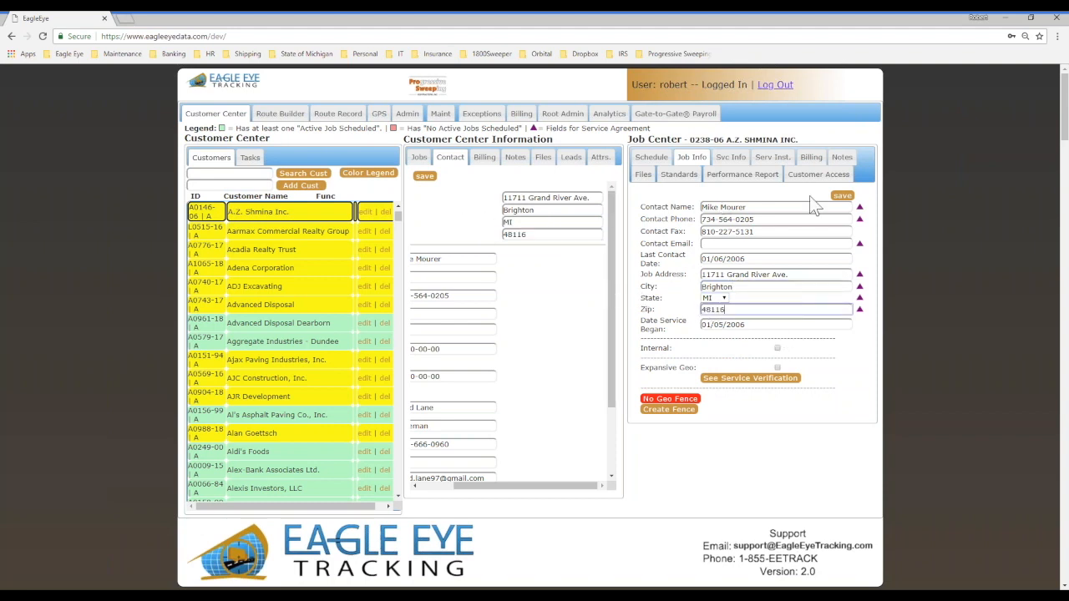
pyautogui.click(842, 198)
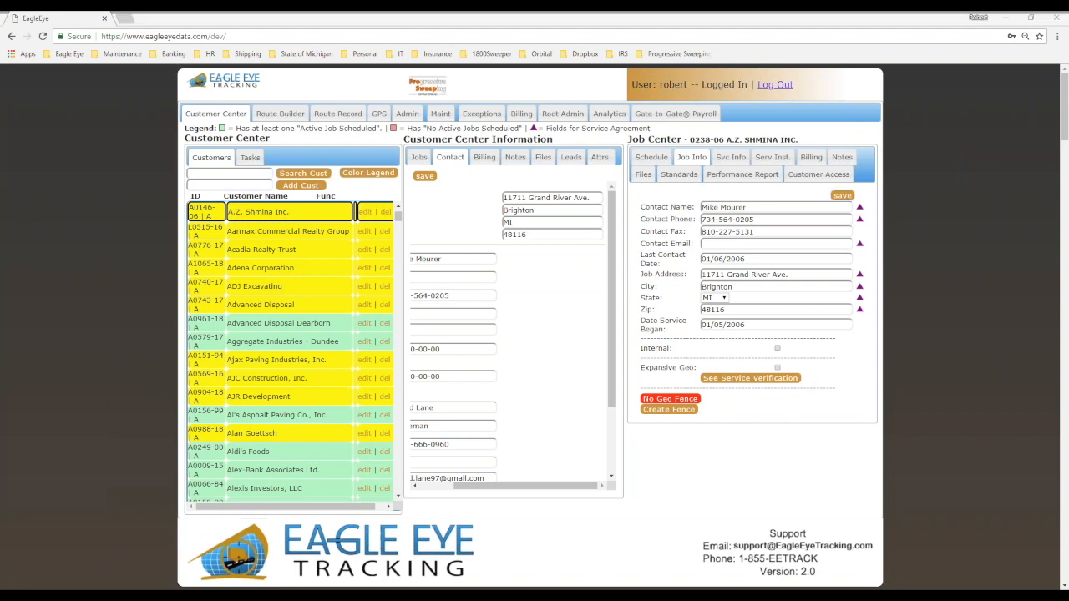
pyautogui.moveTo(797, 267)
pyautogui.mouseDown()
pyautogui.moveTo(651, 261)
pyautogui.moveTo(875, 311)
pyautogui.moveTo(756, 245)
pyautogui.mouseUp()
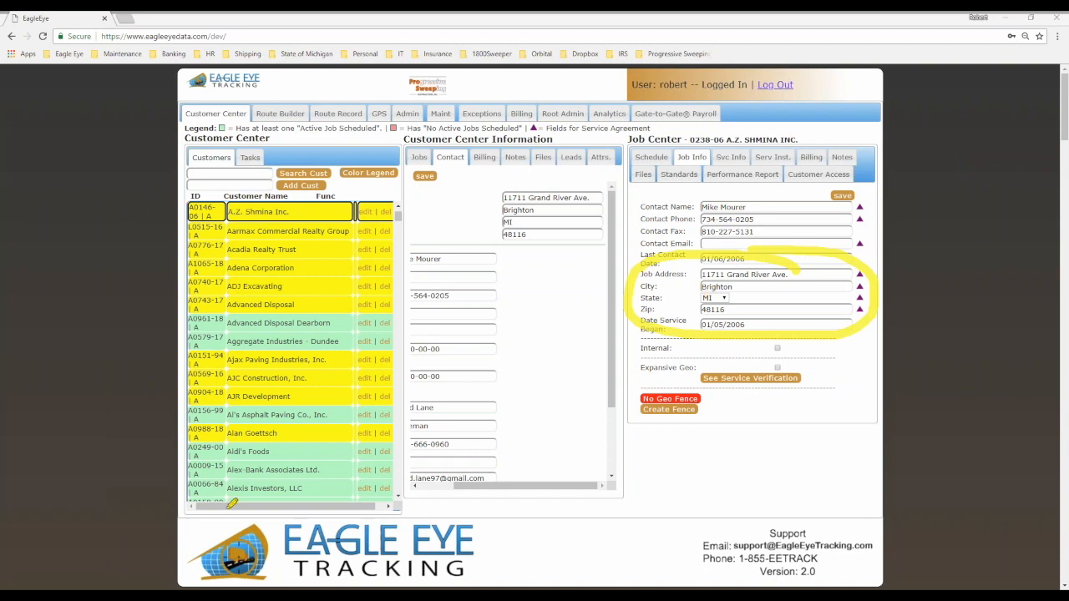
pyautogui.press('Escape')
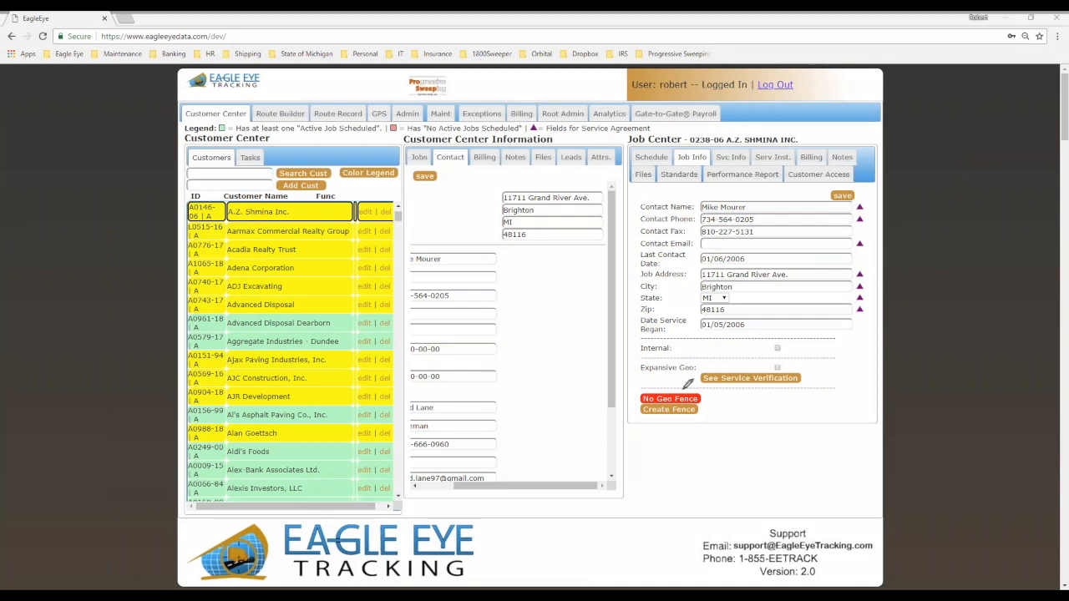
pyautogui.moveTo(687, 386)
pyautogui.mouseDown()
pyautogui.moveTo(625, 392)
pyautogui.moveTo(657, 385)
pyautogui.mouseUp()
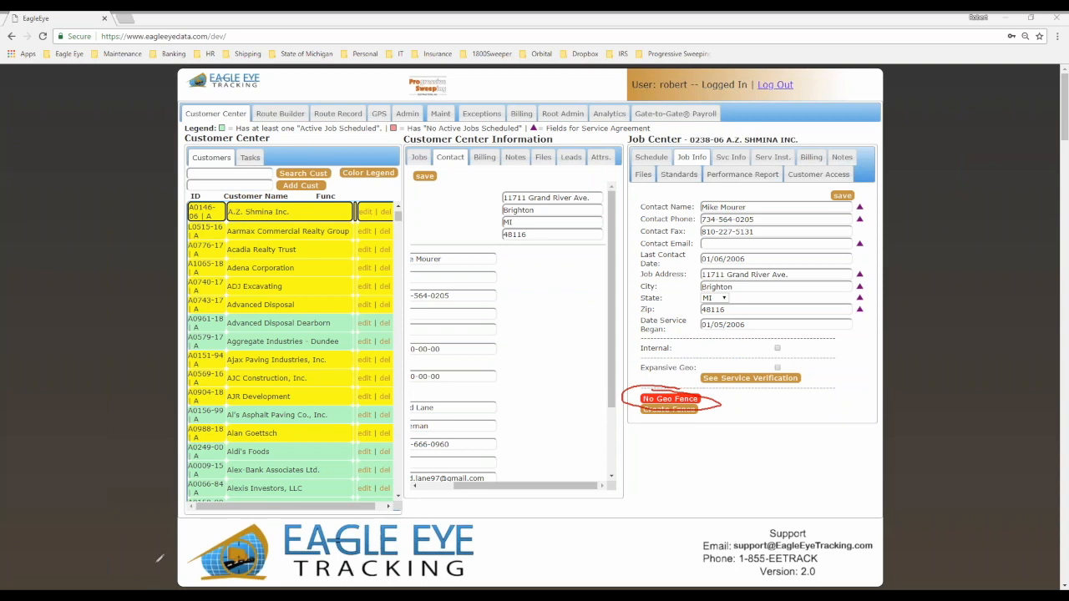
pyautogui.press('Escape')
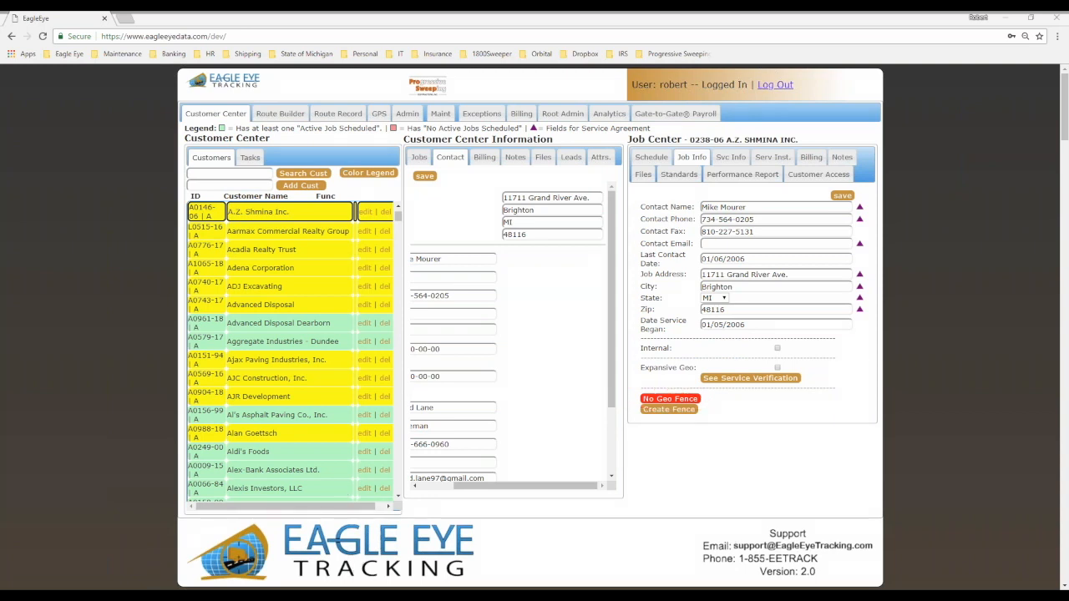
# Step: Open geofence creation for the A.Z. Shmina job and frame the whole property and Grand River Avenue on the map
pyautogui.click(668, 410)
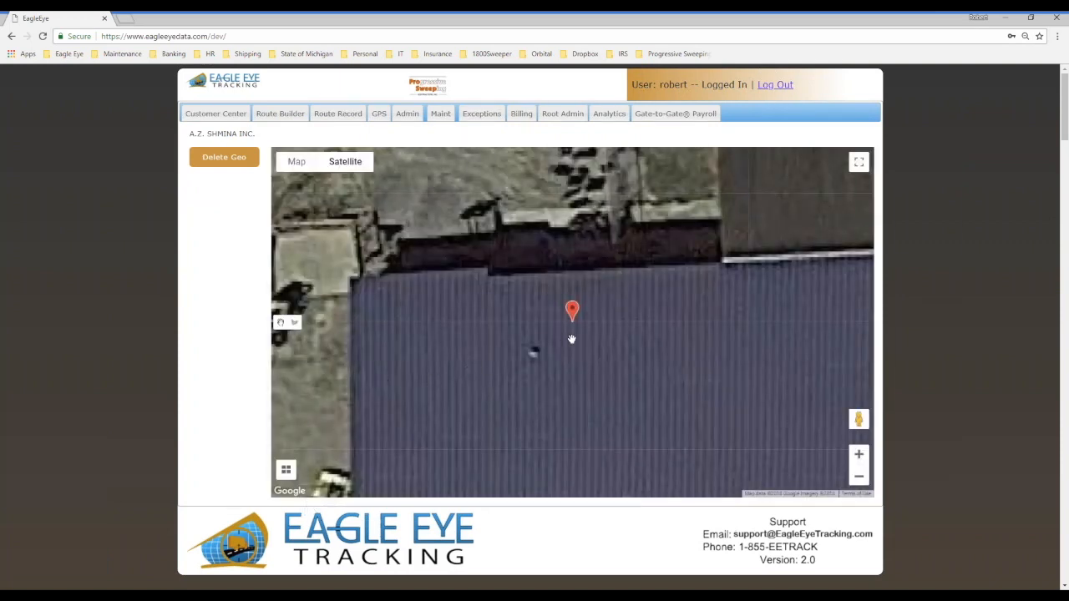
pyautogui.click(858, 482)
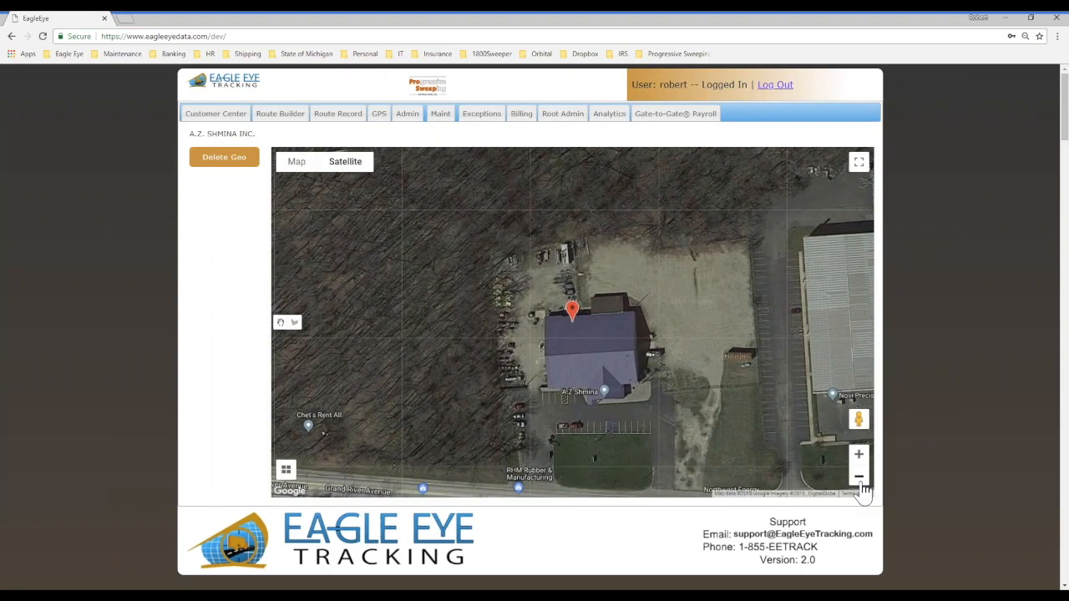
pyautogui.click(859, 483)
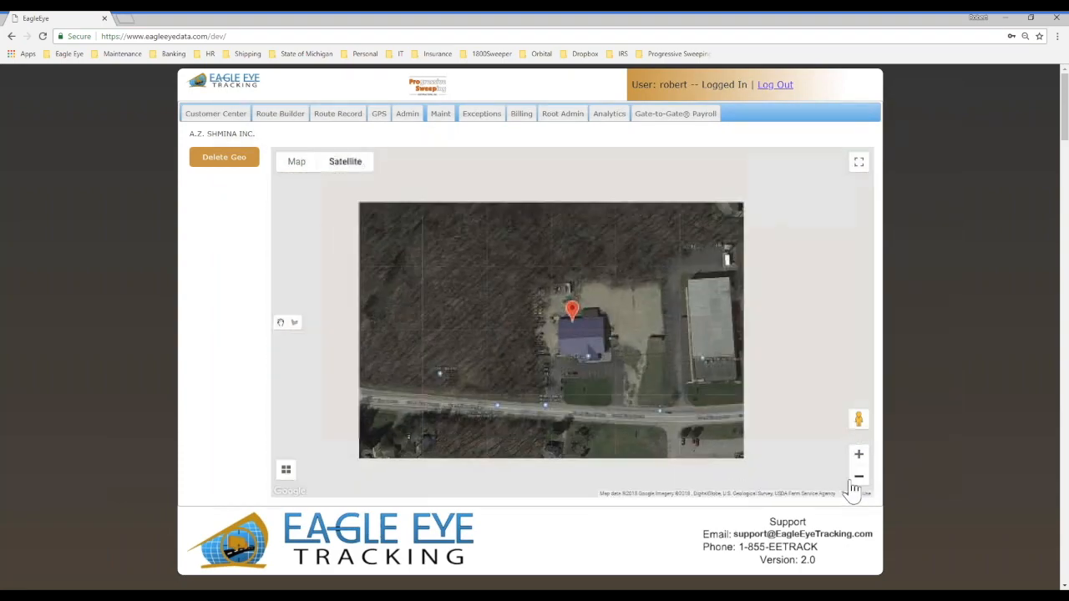
pyautogui.moveTo(645, 426); pyautogui.dragTo(622, 365)
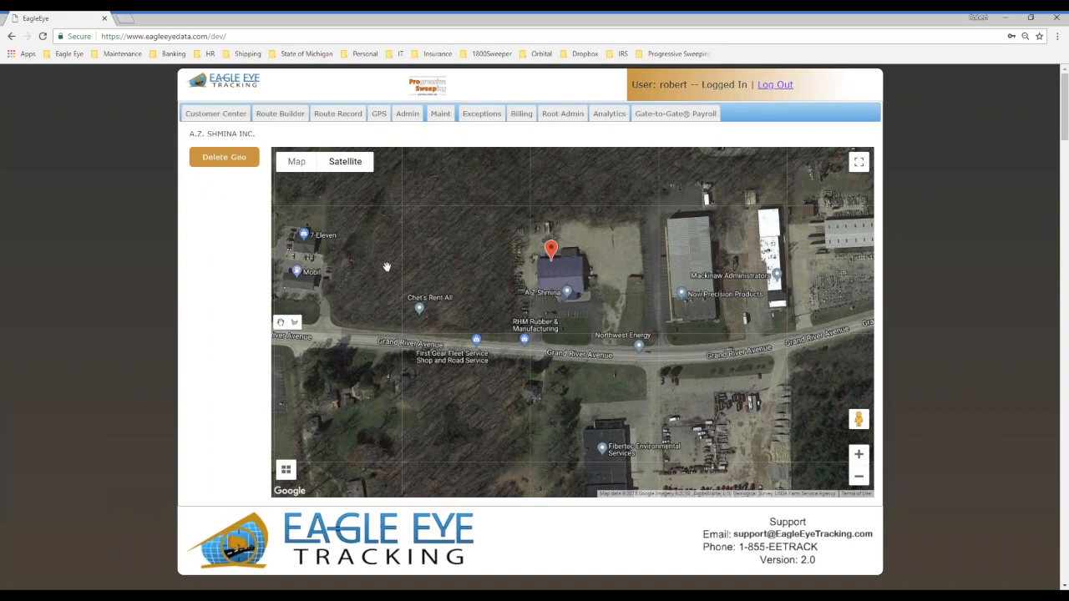
# Step: Draw the geofence's west side from Grand River Avenue along the parked vehicles to the lot's northwest corner
pyautogui.click(294, 323)
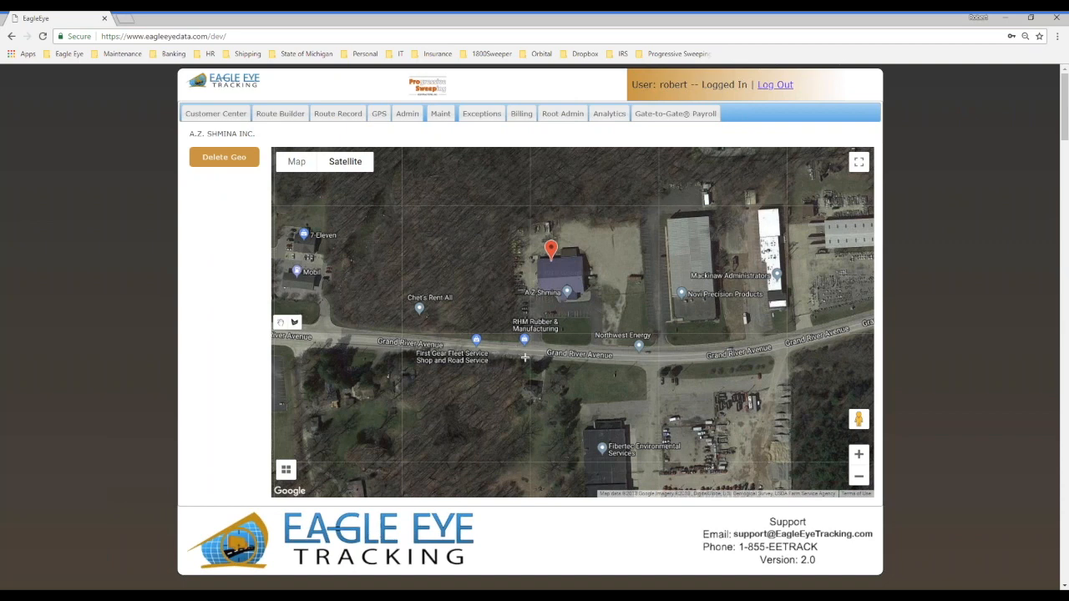
pyautogui.scroll(1, 506, 334)
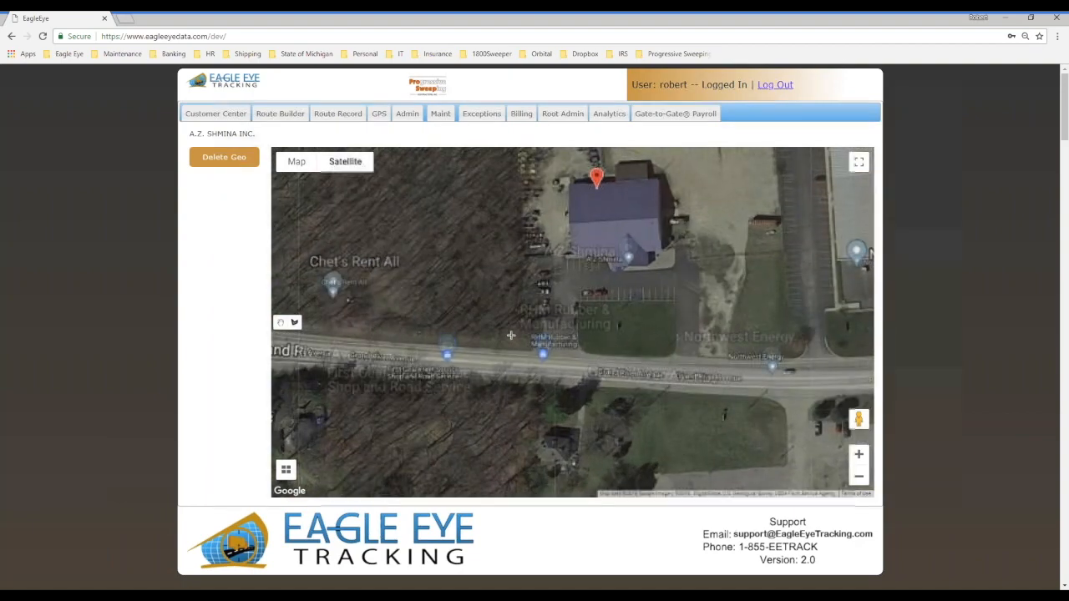
pyautogui.scroll(1, 530, 333)
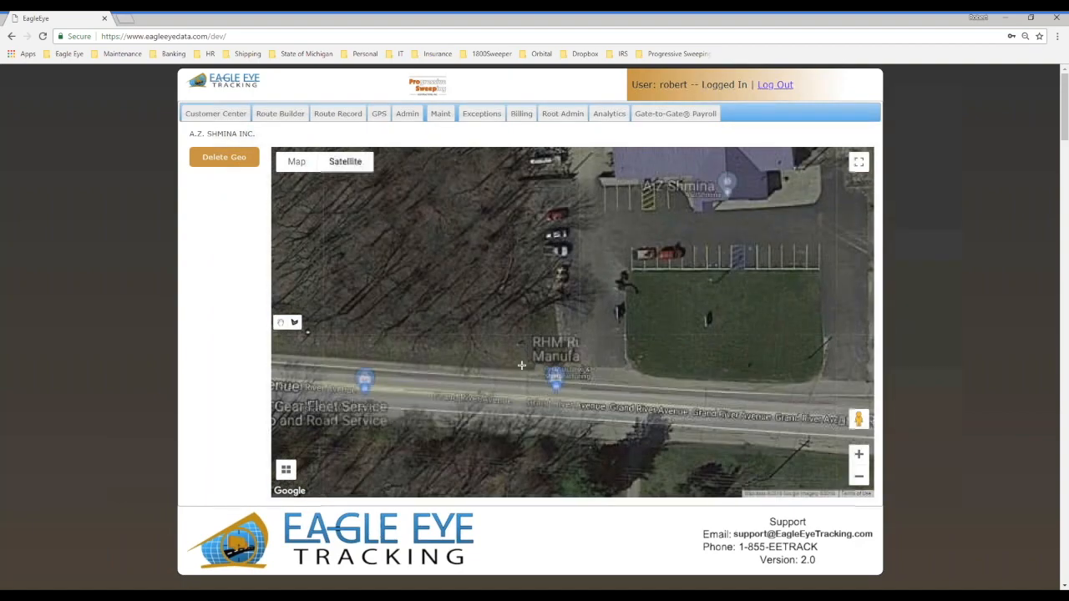
pyautogui.click(535, 371)
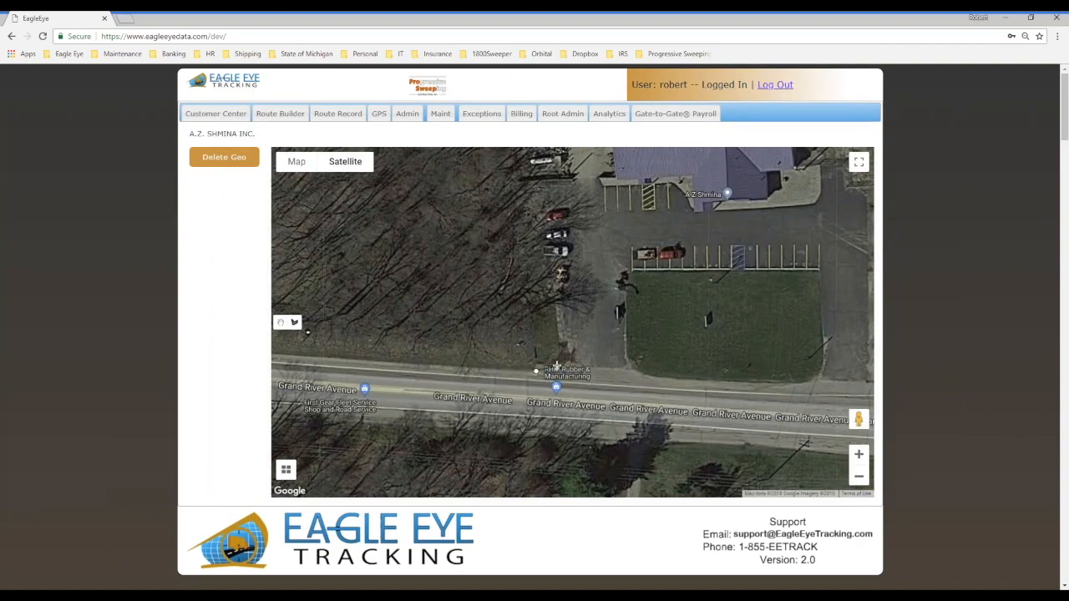
pyautogui.click(550, 347)
pyautogui.click(542, 281)
pyautogui.moveTo(539, 211); pyautogui.dragTo(557, 405)
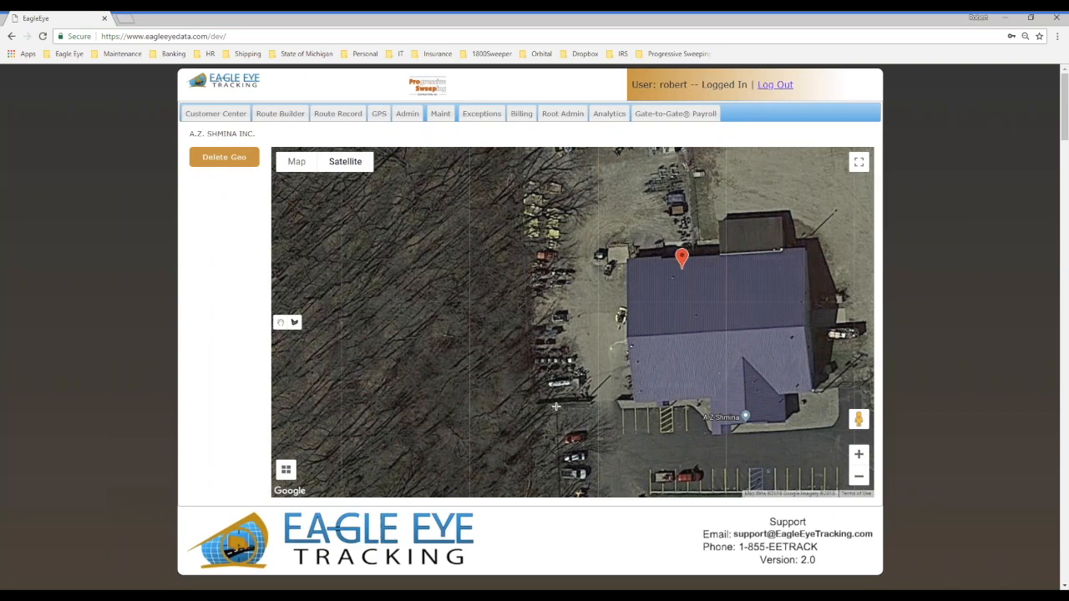
pyautogui.click(556, 407)
pyautogui.click(545, 155)
# Step: Continue the geofence along the lot's north and east edges down to Grand River Avenue and close it at the starting point
pyautogui.moveTo(458, 288); pyautogui.dragTo(384, 381)
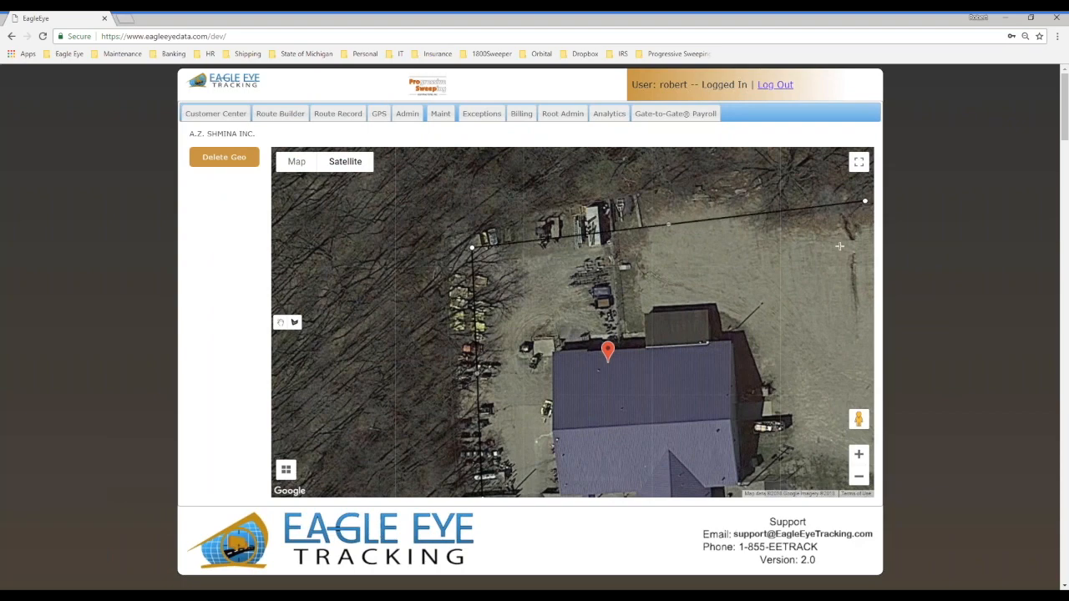
pyautogui.moveTo(816, 290); pyautogui.dragTo(503, 234)
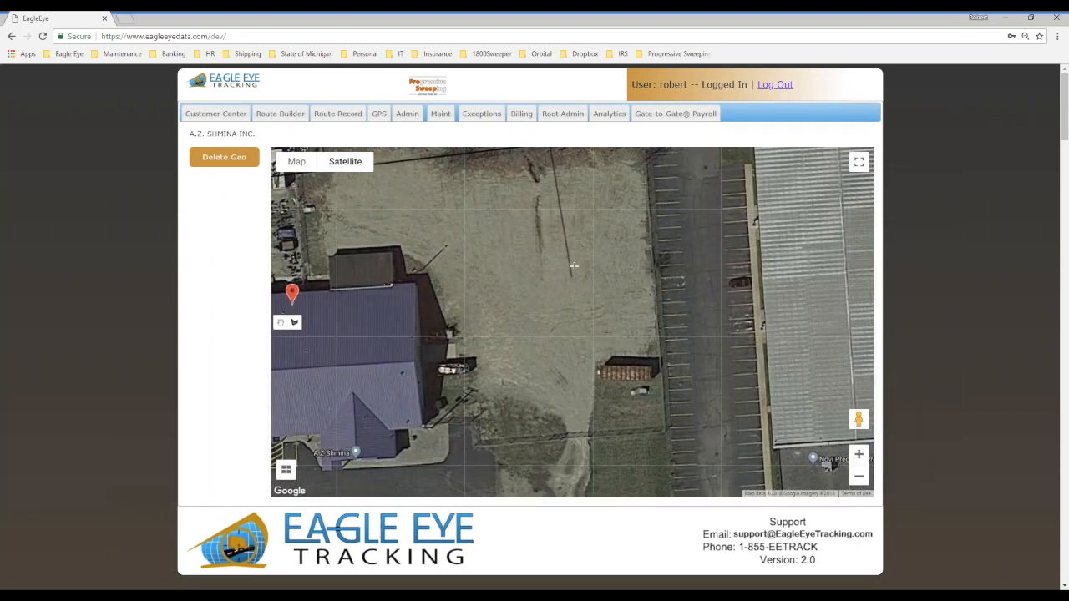
pyautogui.click(643, 153)
pyautogui.click(662, 427)
pyautogui.moveTo(655, 403); pyautogui.dragTo(625, 228)
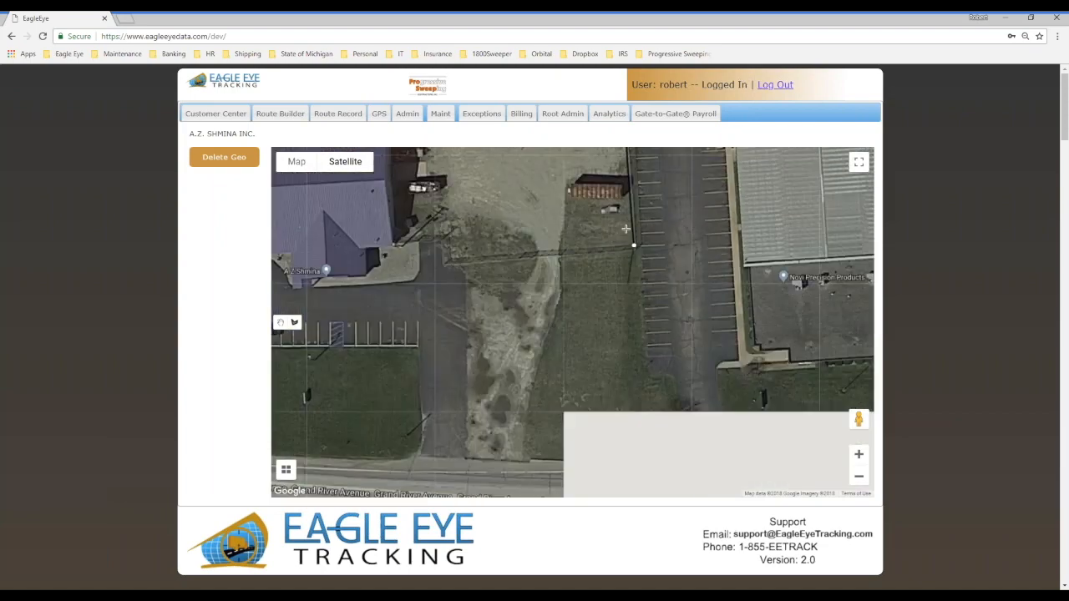
pyautogui.click(632, 353)
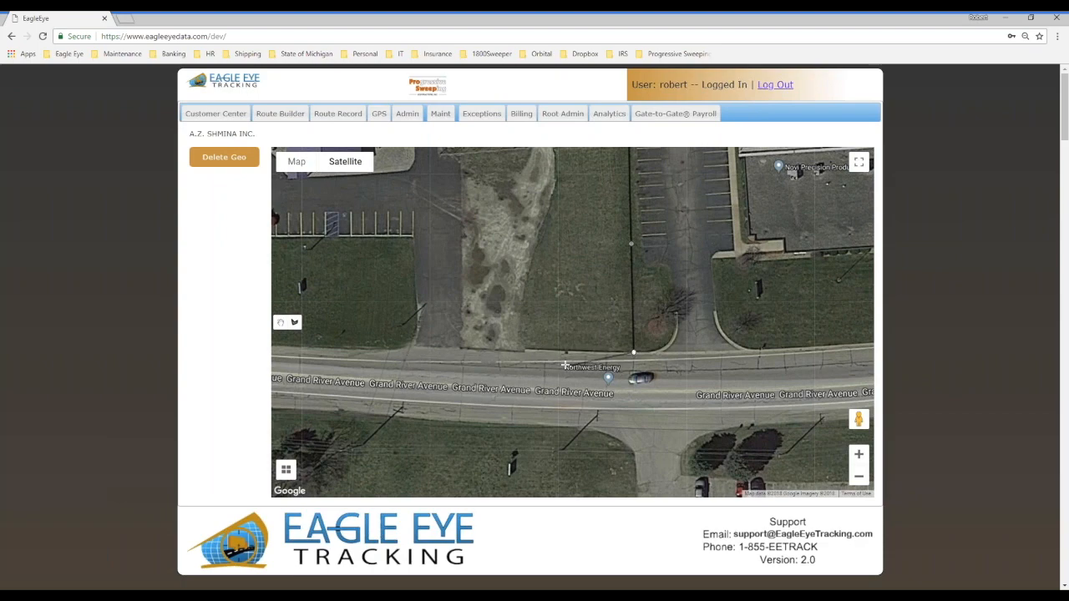
pyautogui.moveTo(377, 349); pyautogui.dragTo(565, 356)
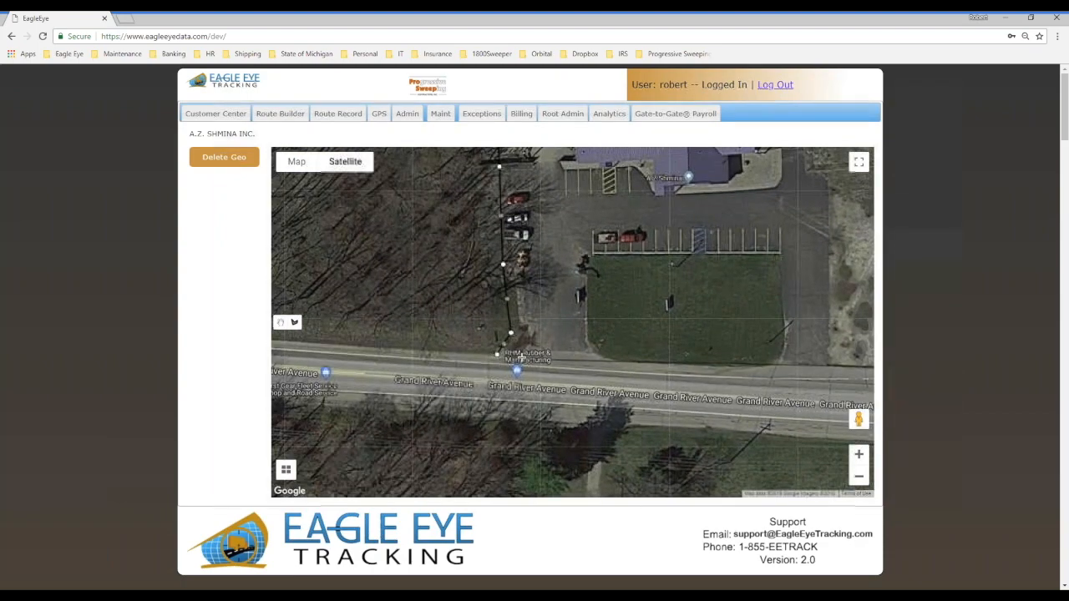
pyautogui.click(498, 355)
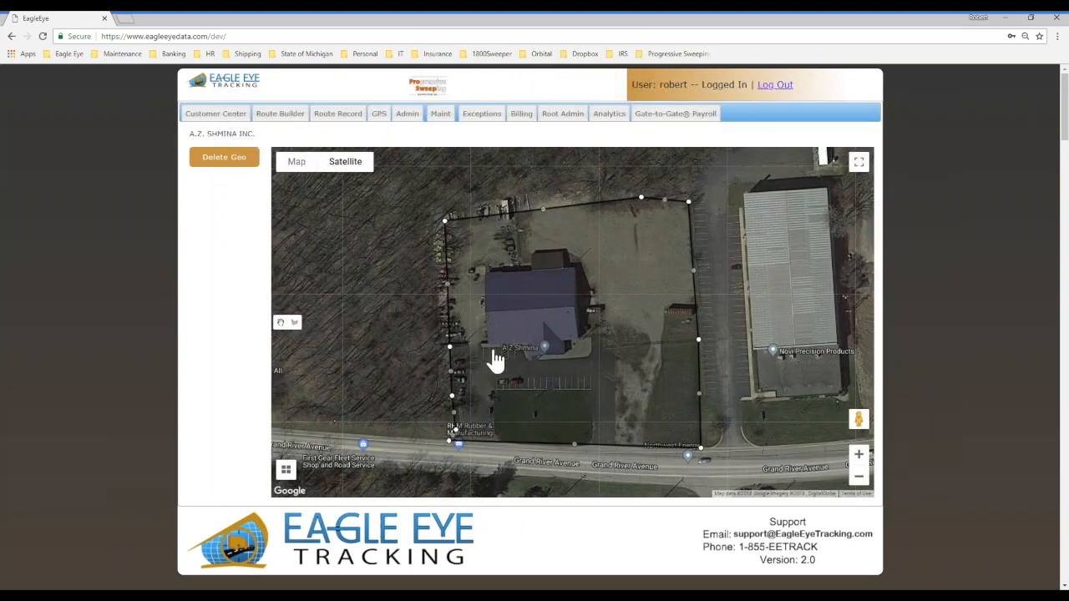
# Step: Reshape the geofence by pulling two midpoints on its north edge and one on its east edge inward
pyautogui.moveTo(541, 210); pyautogui.dragTo(504, 238)
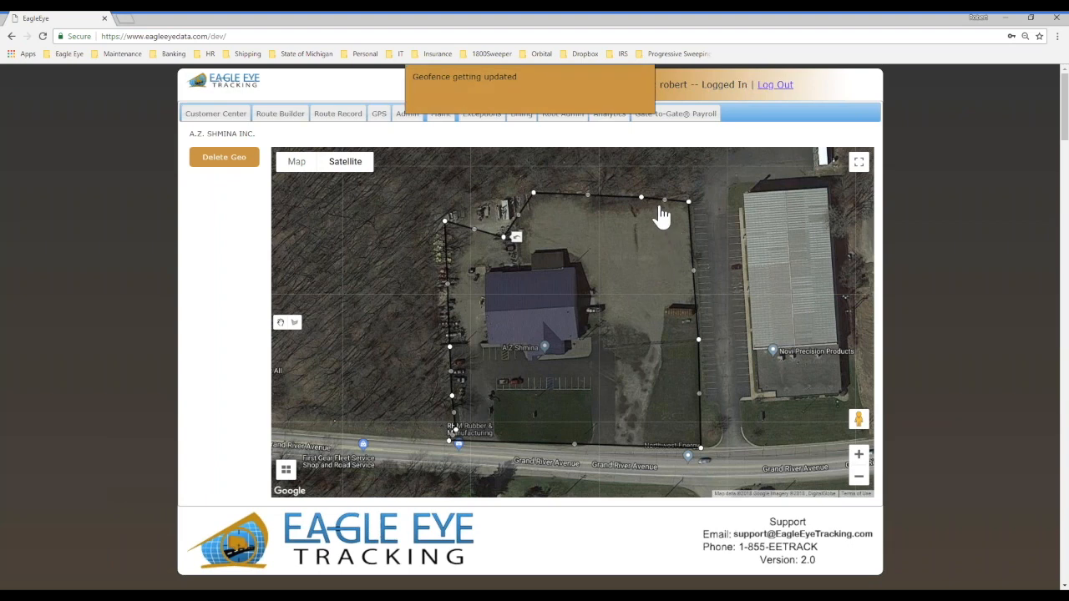
pyautogui.moveTo(664, 199); pyautogui.dragTo(602, 255)
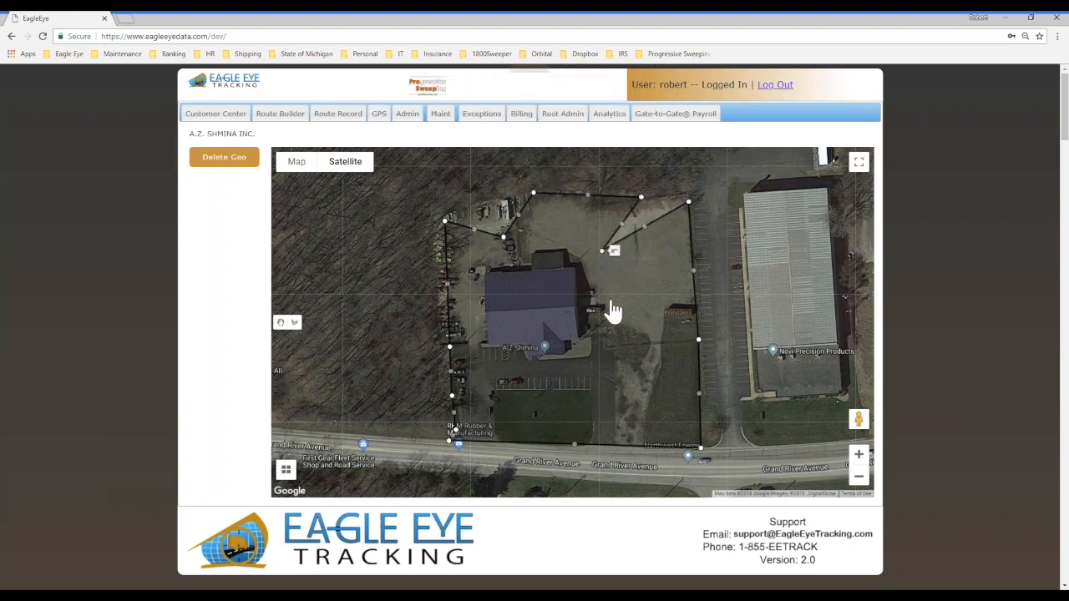
pyautogui.moveTo(693, 272); pyautogui.dragTo(655, 255)
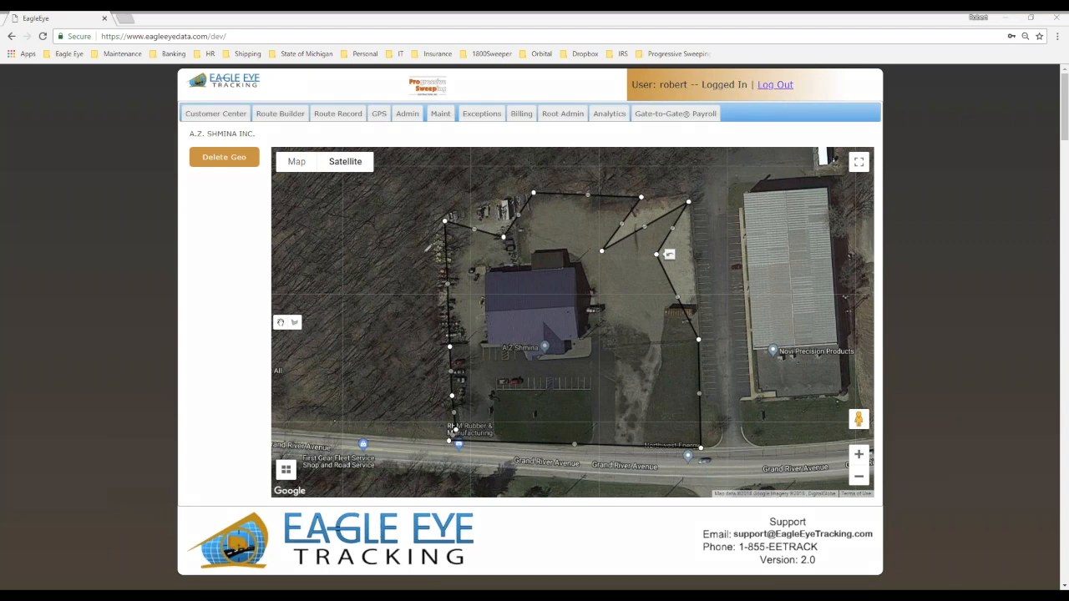
pyautogui.moveTo(582, 459); pyautogui.dragTo(622, 399)
pyautogui.moveTo(628, 319); pyautogui.dragTo(690, 284)
pyautogui.moveTo(686, 219)
pyautogui.mouseDown()
pyautogui.moveTo(639, 252)
pyautogui.moveTo(488, 214)
pyautogui.mouseUp()
pyautogui.moveTo(463, 267); pyautogui.dragTo(466, 376)
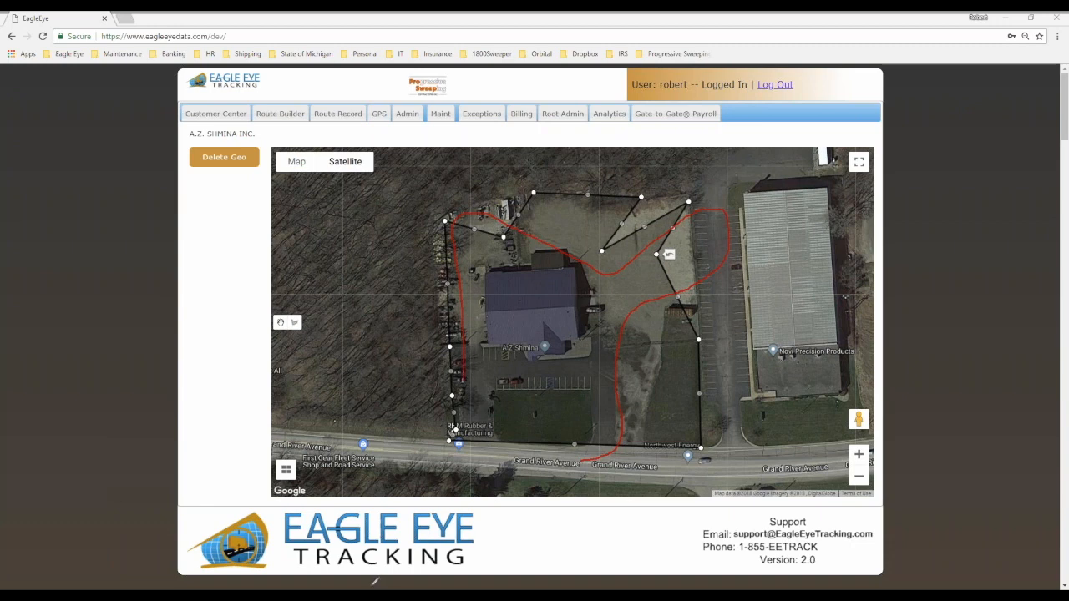
pyautogui.press('Escape')
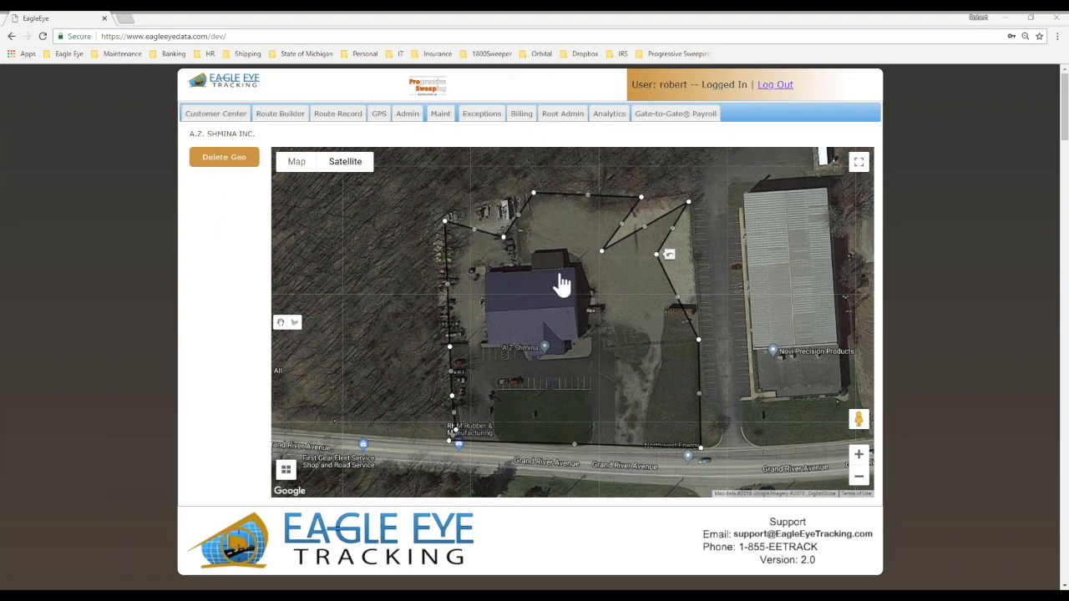
# Step: Open the existing geofence of the FOURTEEN/ORCHARD PLAZA job under customer 14/Orchard Plaza LLC and view its surroundings
pyautogui.click(216, 116)
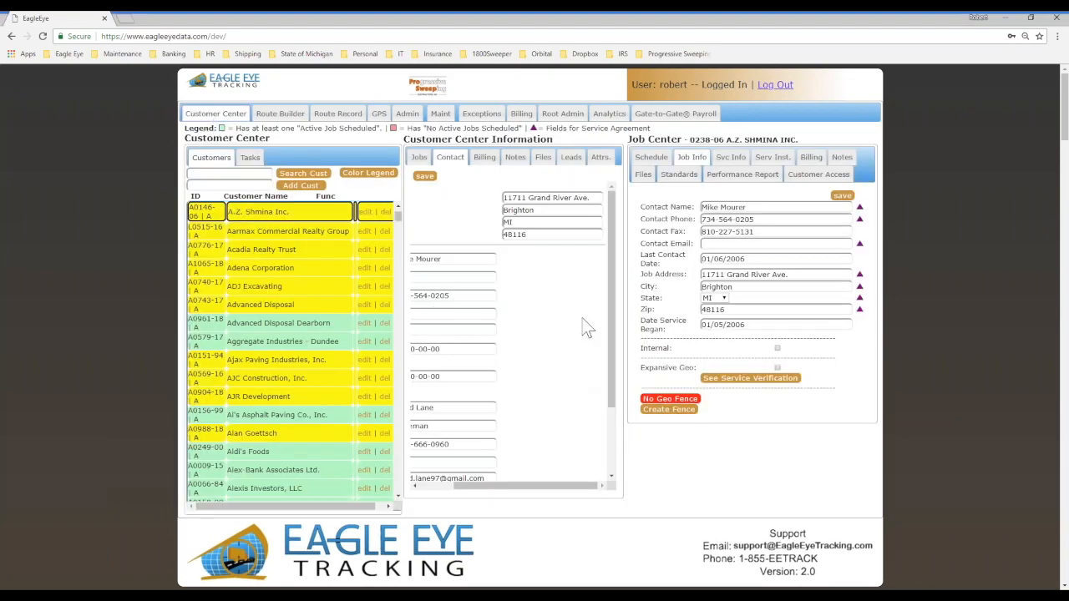
pyautogui.scroll(3, 304, 316)
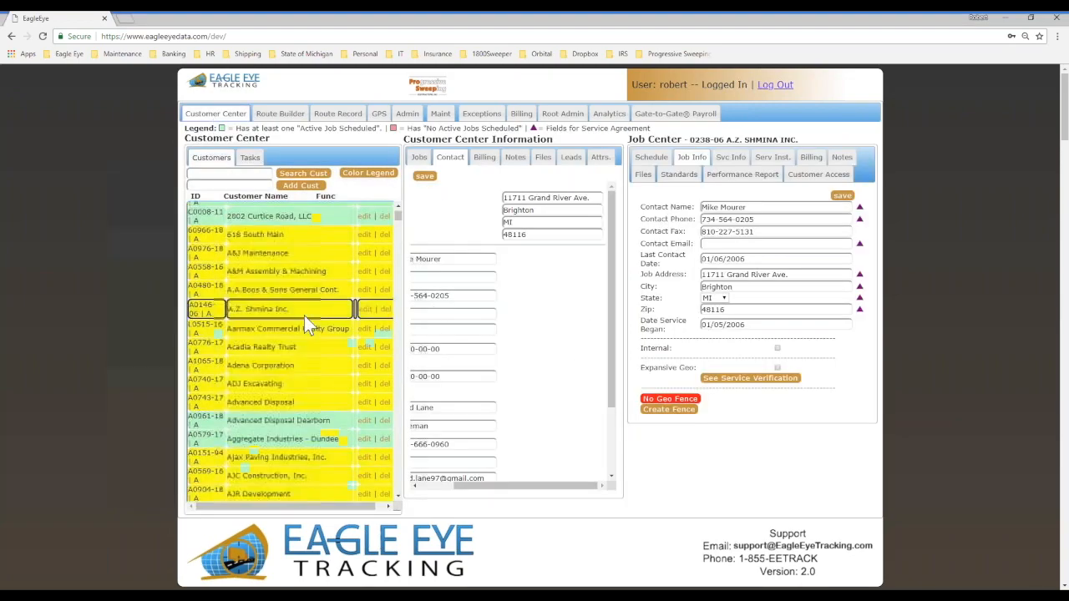
pyautogui.click(242, 216)
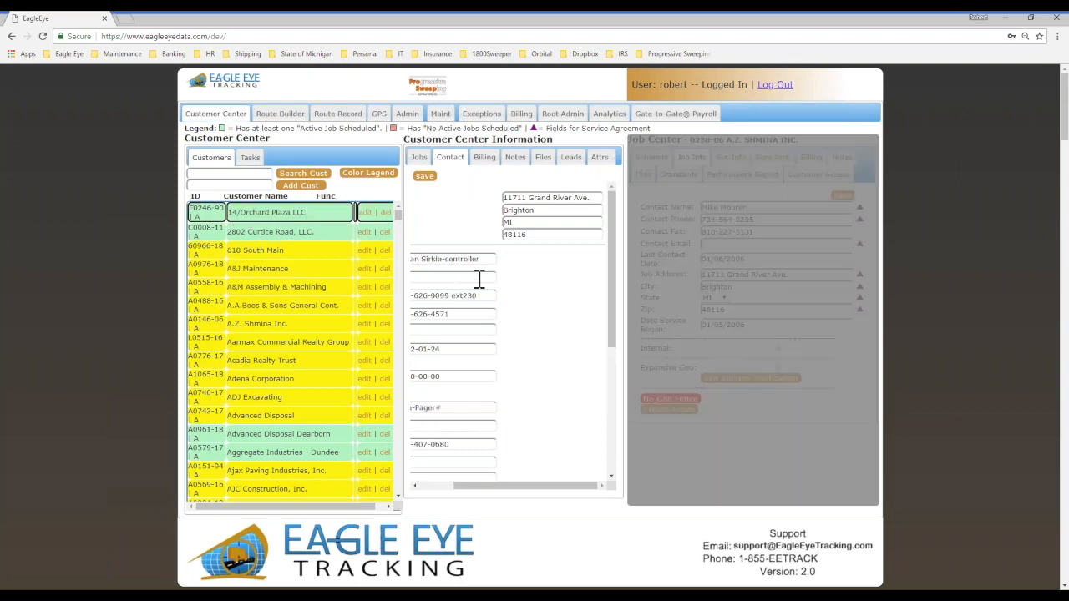
pyautogui.click(419, 158)
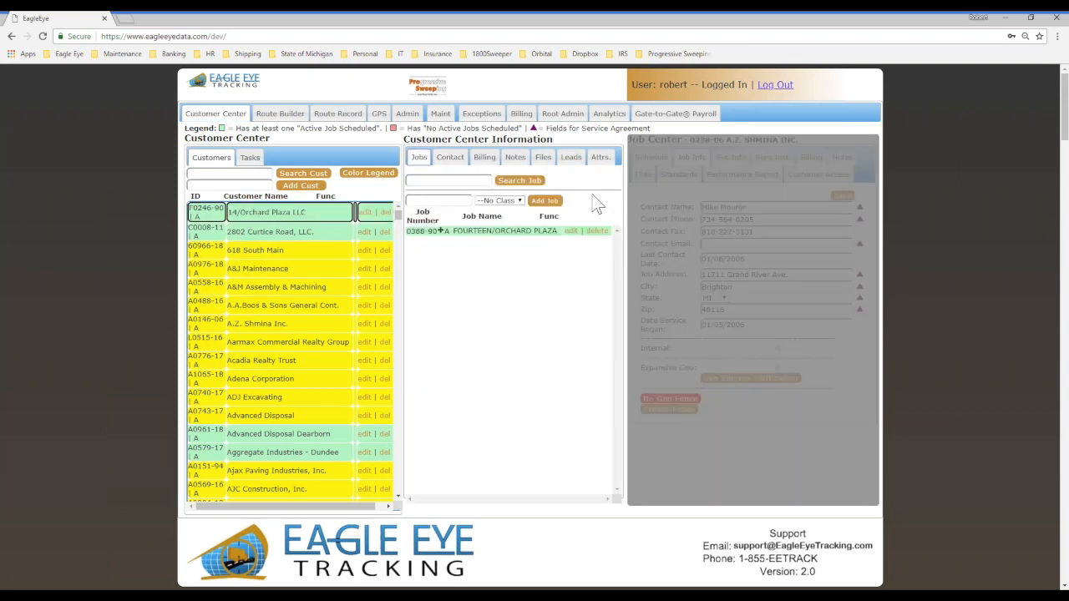
pyautogui.click(483, 231)
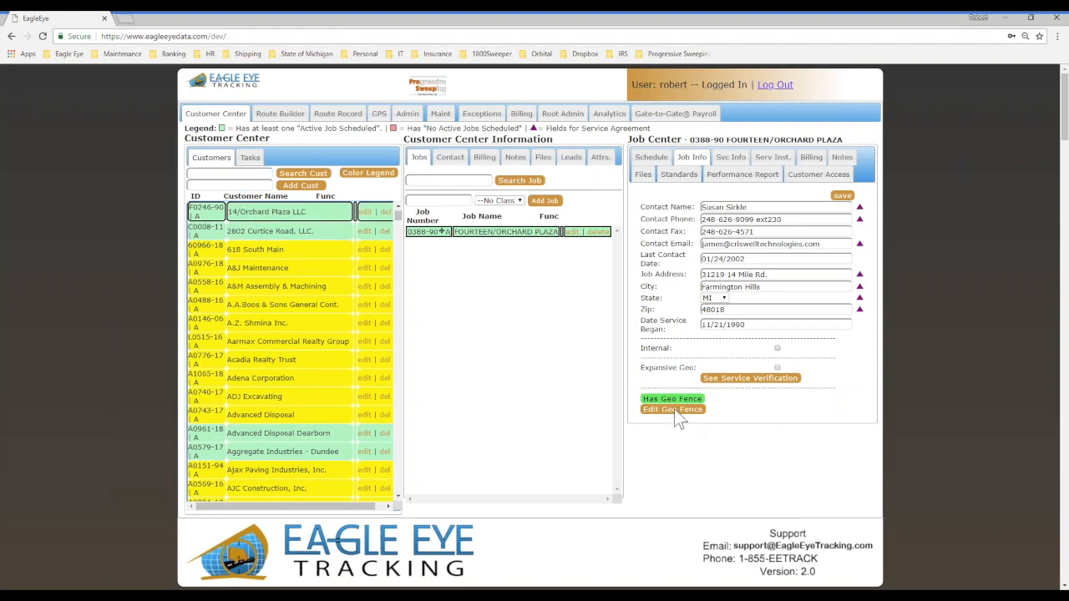
pyautogui.click(673, 409)
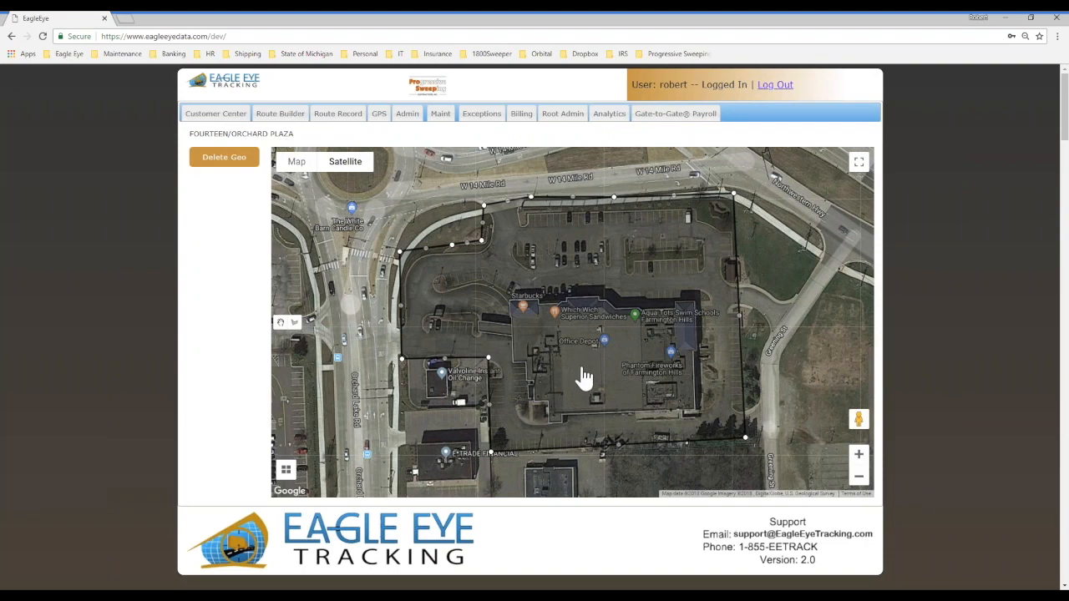
pyautogui.scroll(-1, 818, 363)
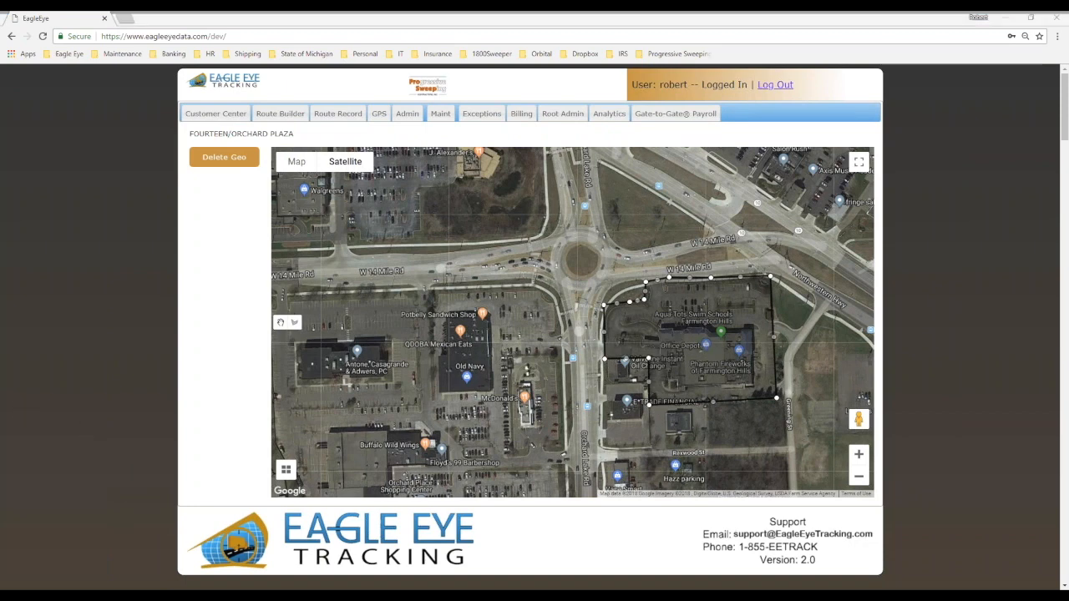
pyautogui.moveTo(620, 445)
pyautogui.mouseDown()
pyautogui.moveTo(705, 405)
pyautogui.moveTo(624, 384)
pyautogui.moveTo(623, 359)
pyautogui.mouseUp()
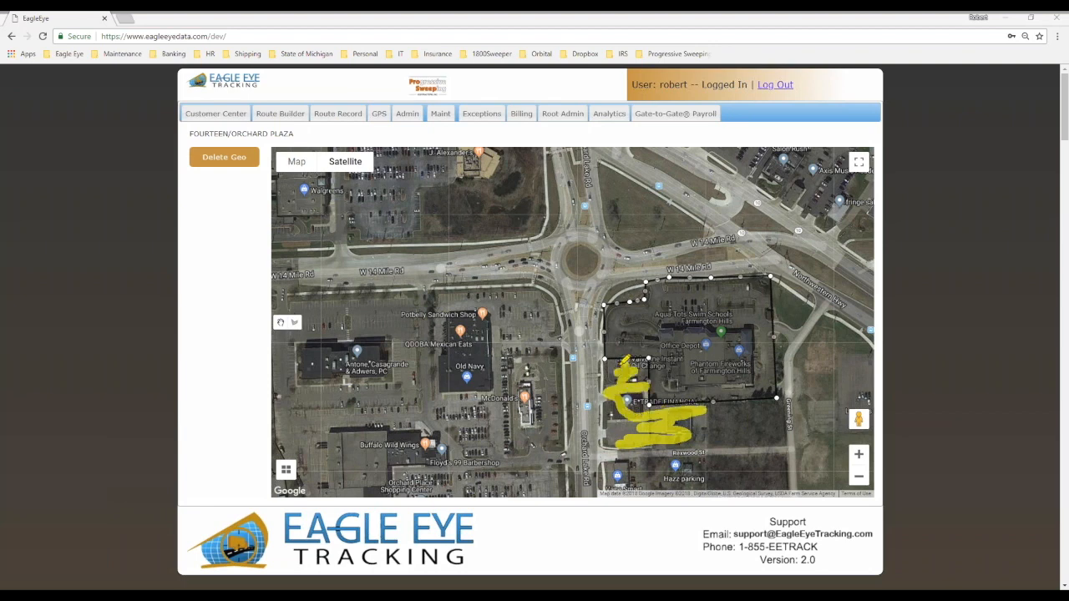
pyautogui.moveTo(791, 330); pyautogui.dragTo(794, 321)
pyautogui.press('Escape')
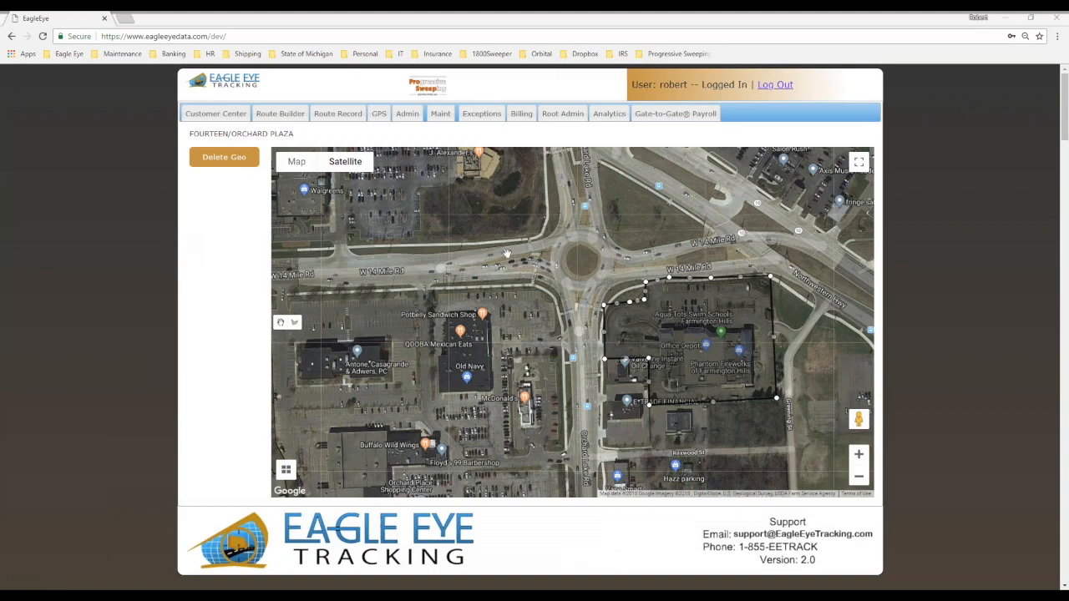
# Step: Return to the Customer Center and view the schedule of the FOURTEEN/ORCHARD PLAZA job
pyautogui.click(215, 114)
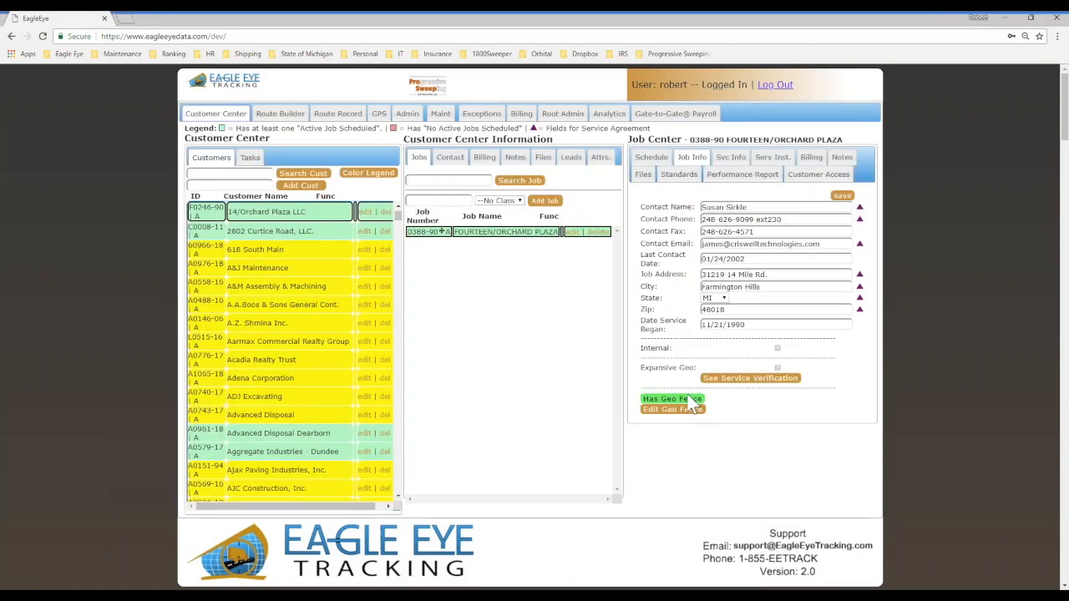
pyautogui.click(651, 157)
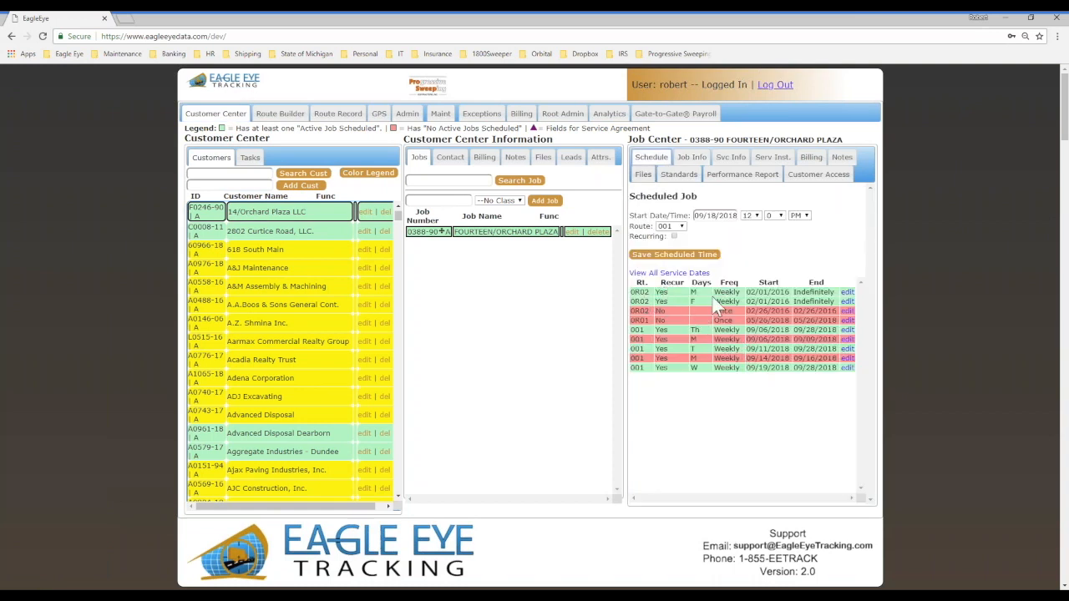
# Step: Get the route record of route 0R02 for 09/17/2018 and check the start and stop times of FOURTEEN/ORCHARD PLAZA
pyautogui.click(339, 116)
pyautogui.click(361, 138)
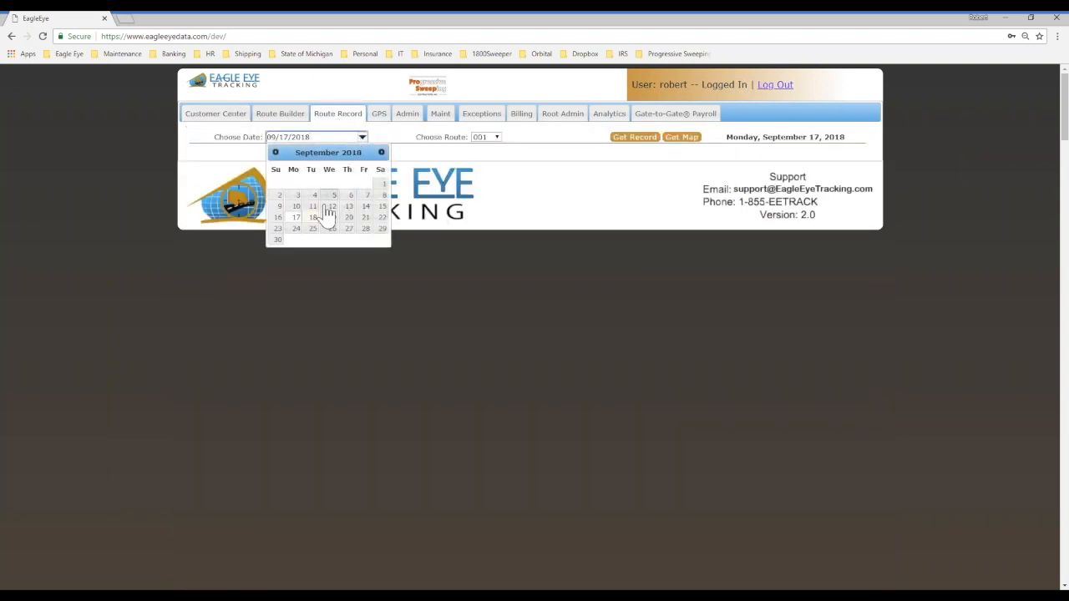
pyautogui.click(296, 218)
pyautogui.click(496, 138)
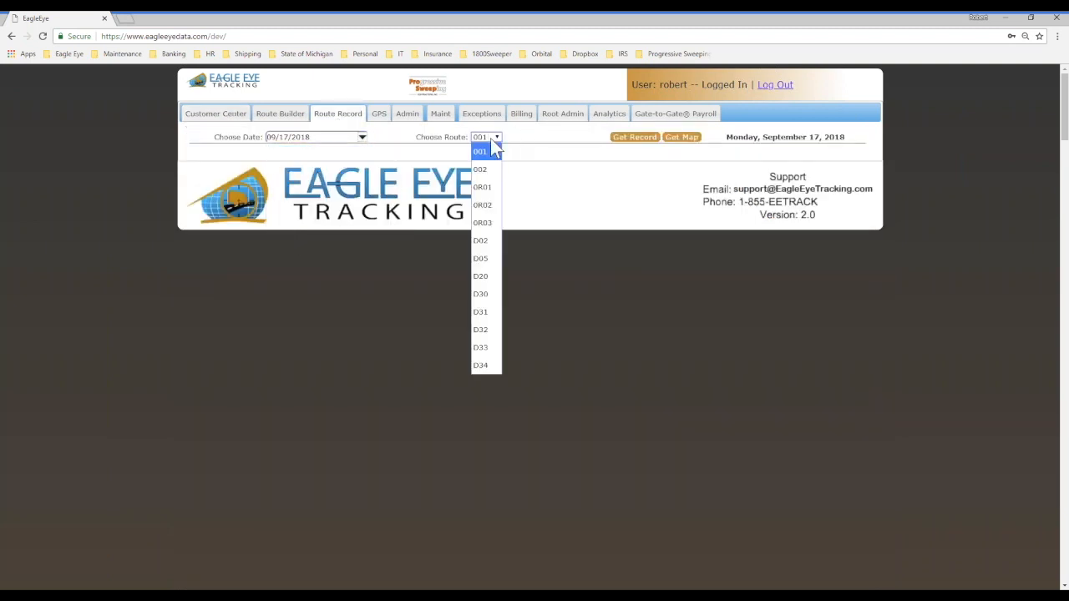
pyautogui.click(489, 205)
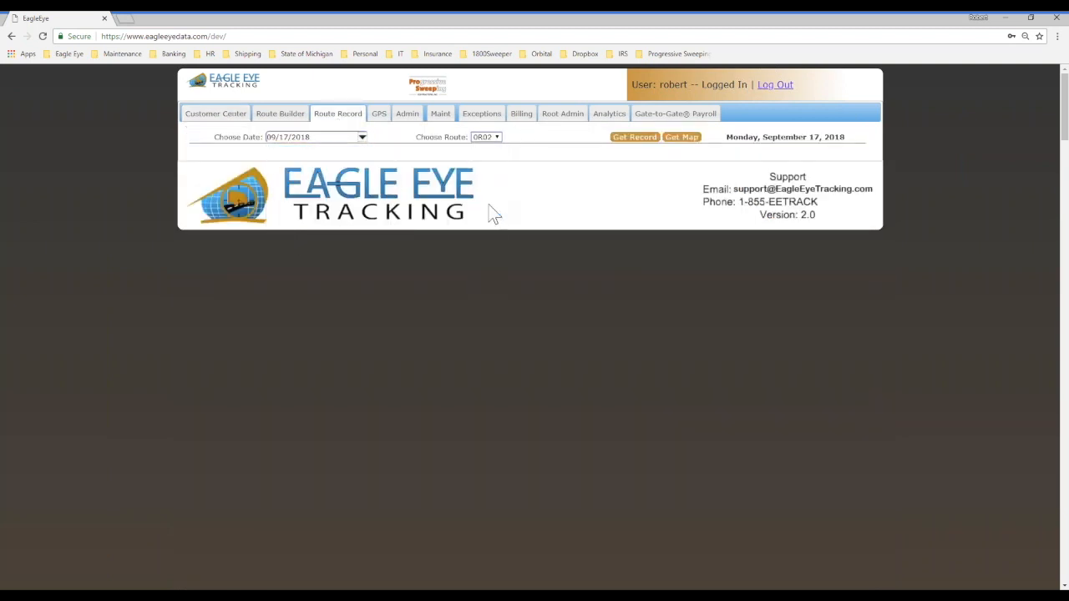
pyautogui.click(634, 138)
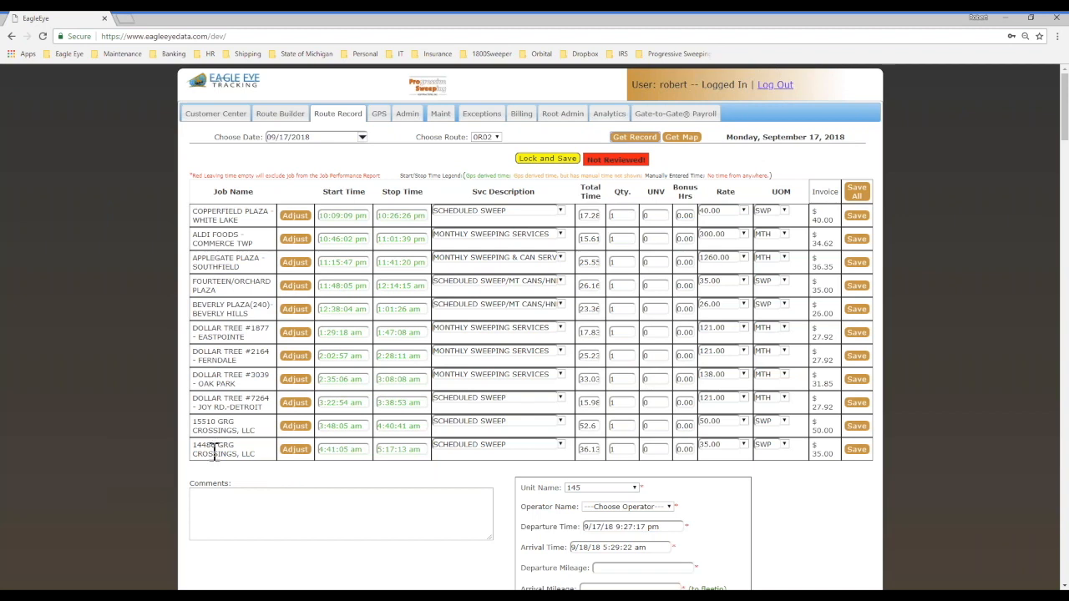
pyautogui.click(14, 587)
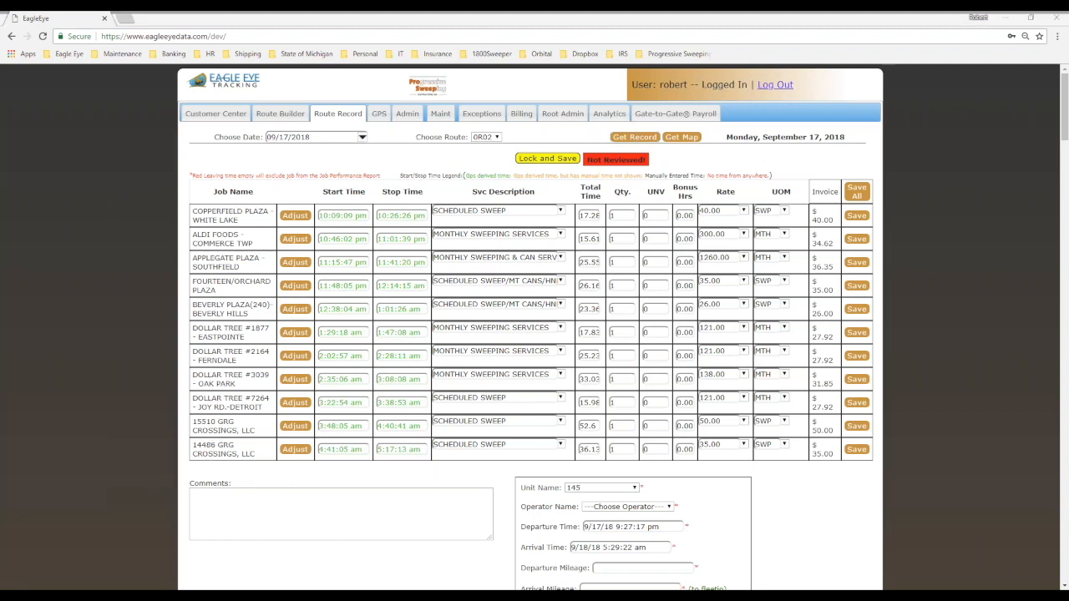
pyautogui.moveTo(191, 282); pyautogui.dragTo(244, 282)
pyautogui.moveTo(305, 295)
pyautogui.mouseDown()
pyautogui.moveTo(409, 294)
pyautogui.moveTo(400, 254)
pyautogui.moveTo(314, 284)
pyautogui.mouseUp()
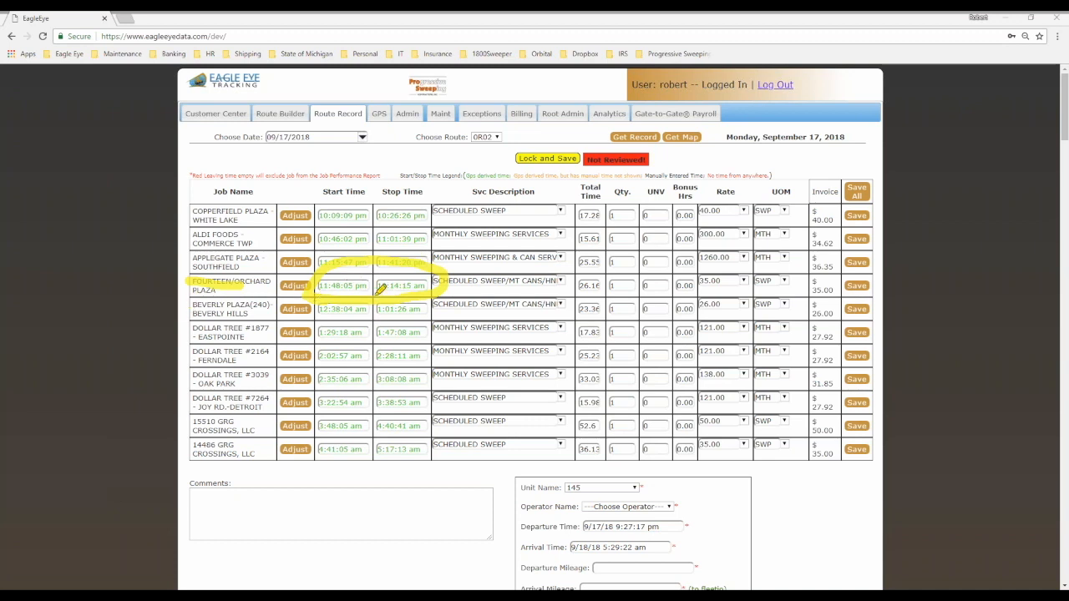
pyautogui.click(60, 577)
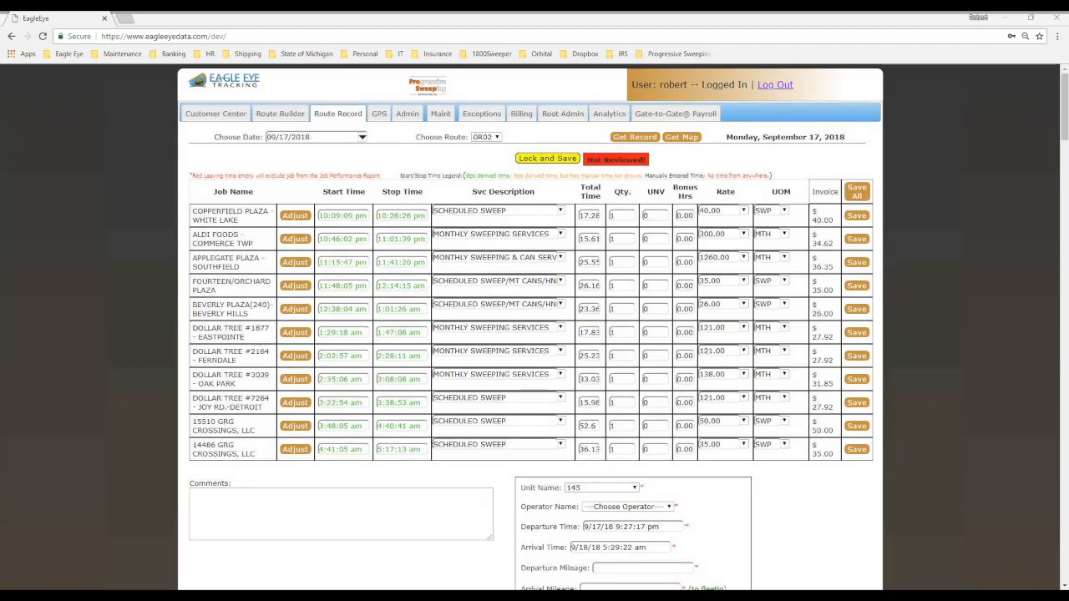
# Step: Get the GPS routes for 09/17/2018, list the jobs of route 0R02/145 and check the times of FOURTEEN/ORCHARD PLAZA
pyautogui.click(378, 114)
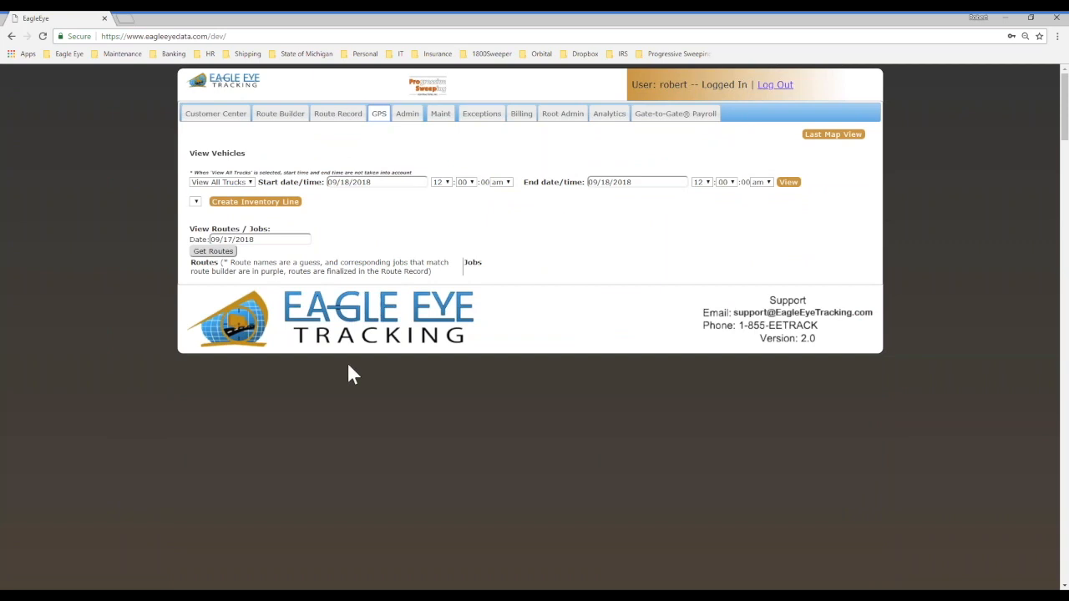
pyautogui.click(215, 252)
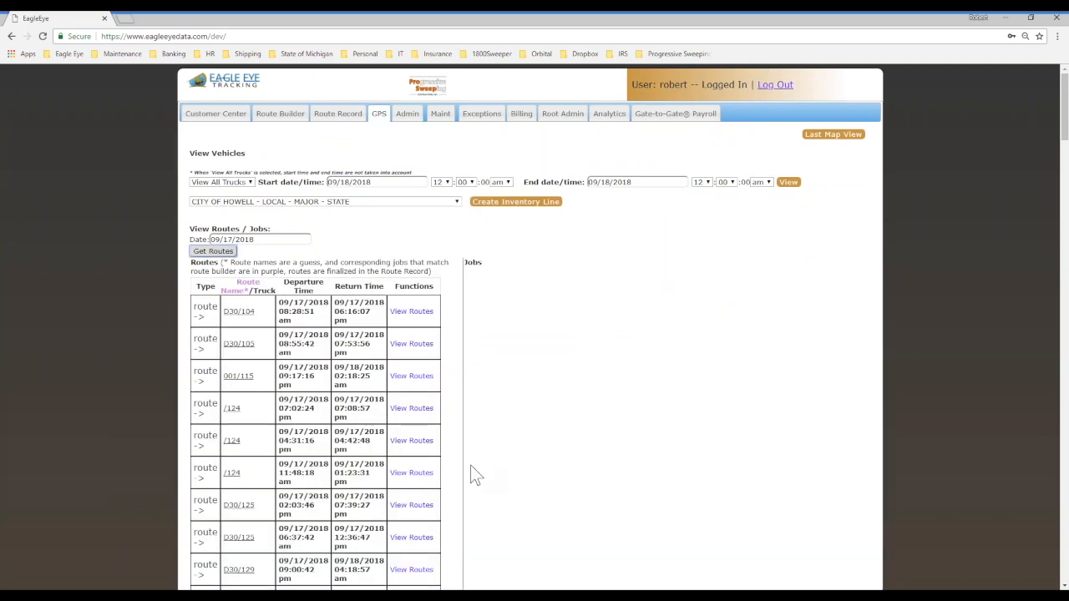
pyautogui.scroll(-5, 512, 455)
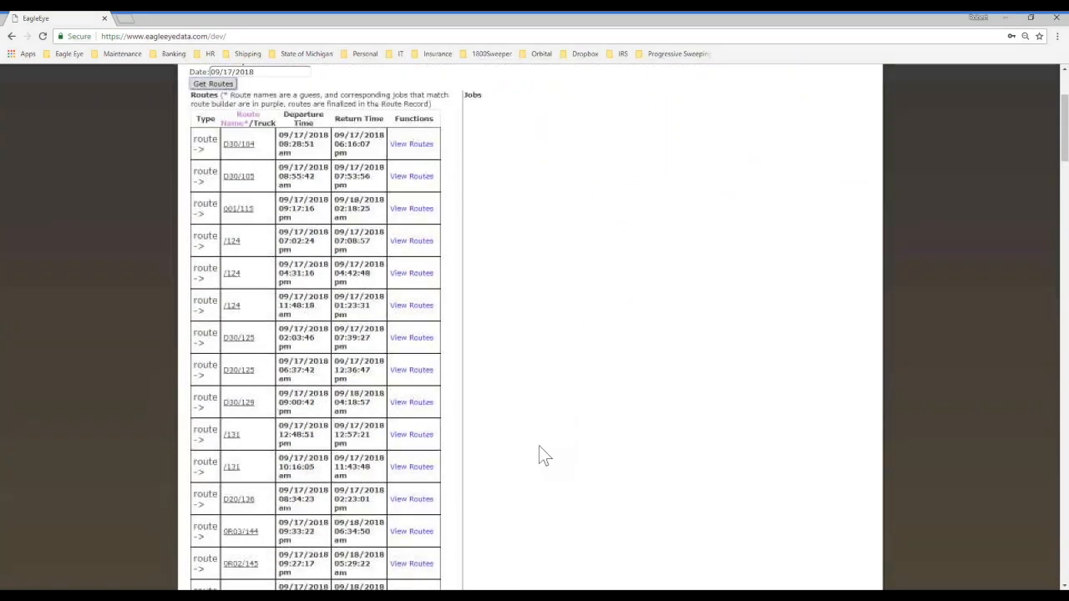
pyautogui.scroll(-1, 535, 451)
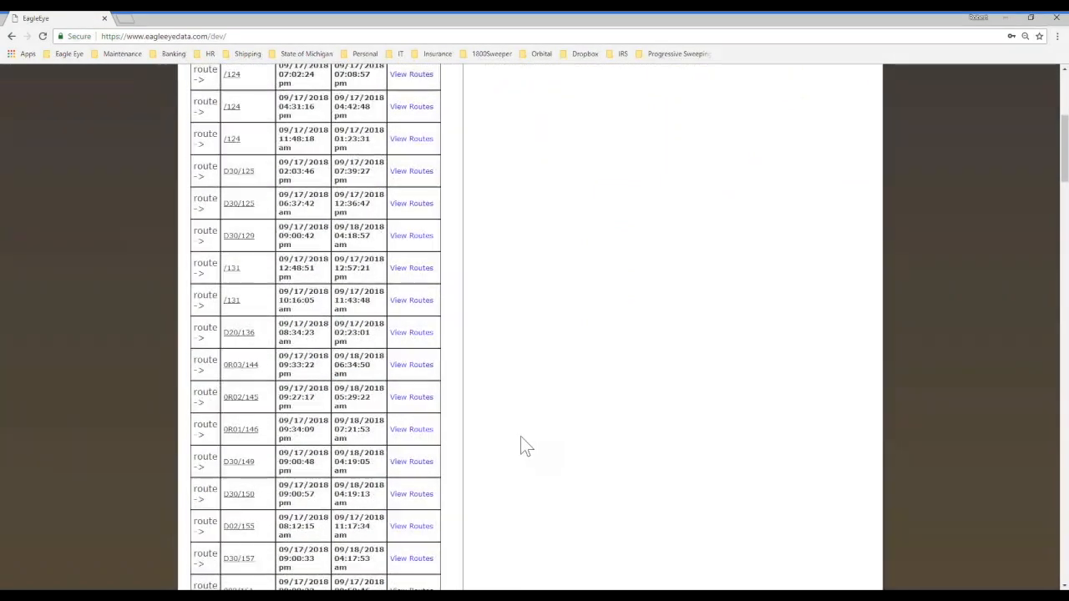
pyautogui.click(241, 396)
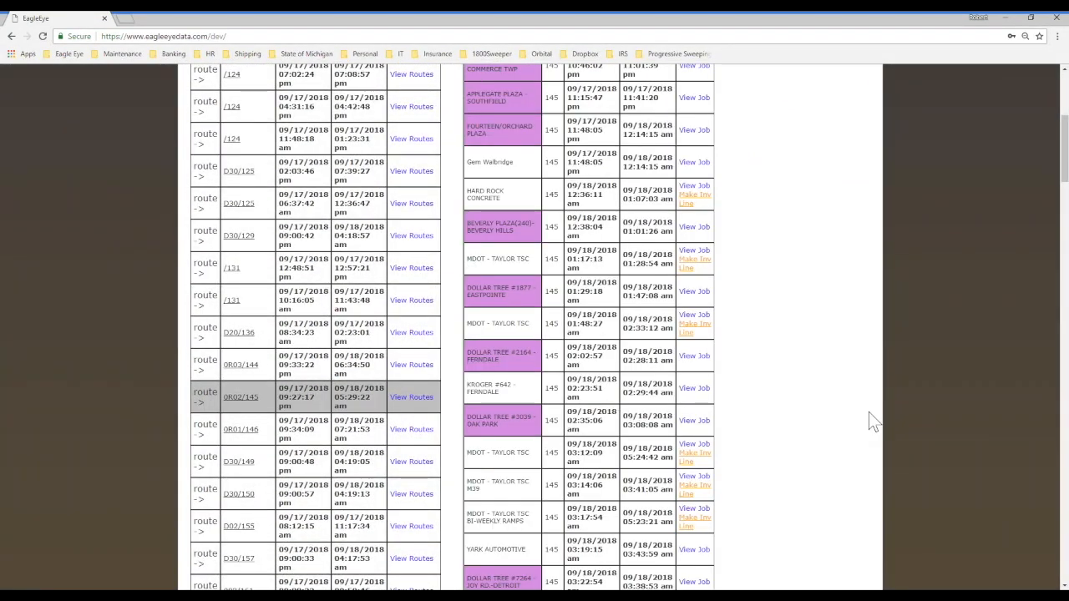
pyautogui.scroll(2, 863, 485)
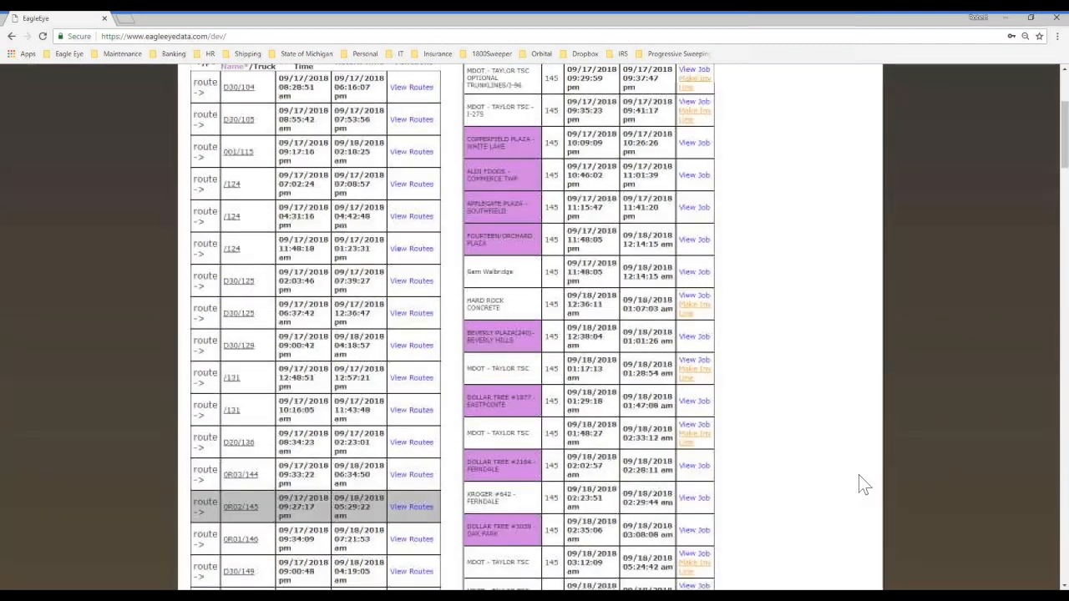
pyautogui.click(75, 596)
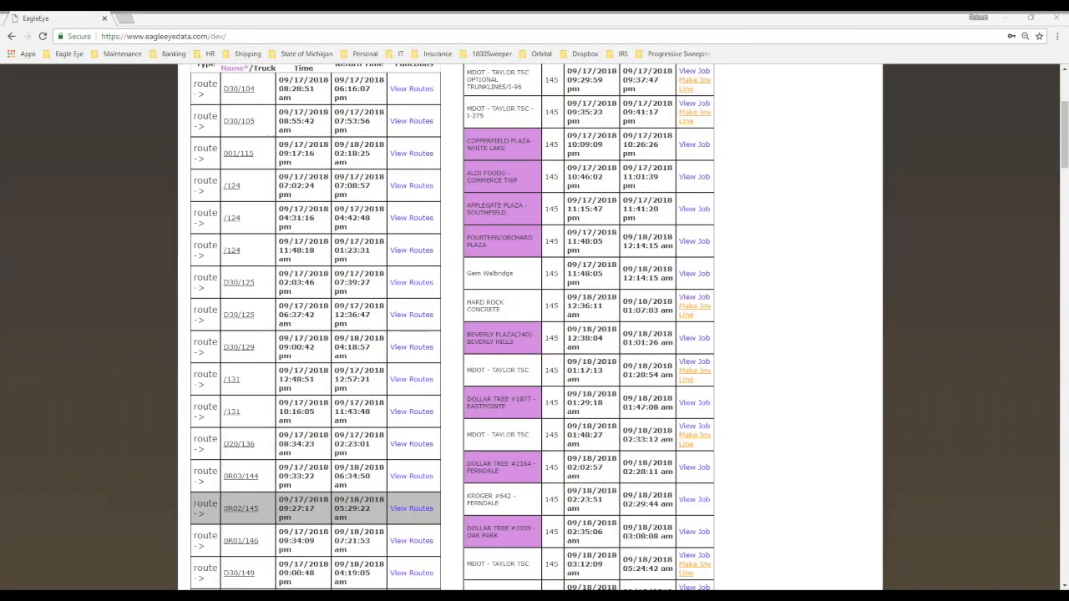
pyautogui.moveTo(718, 224)
pyautogui.mouseDown()
pyautogui.moveTo(482, 222)
pyautogui.moveTo(506, 260)
pyautogui.moveTo(747, 230)
pyautogui.moveTo(714, 215)
pyautogui.mouseUp()
pyautogui.moveTo(572, 246); pyautogui.dragTo(660, 246)
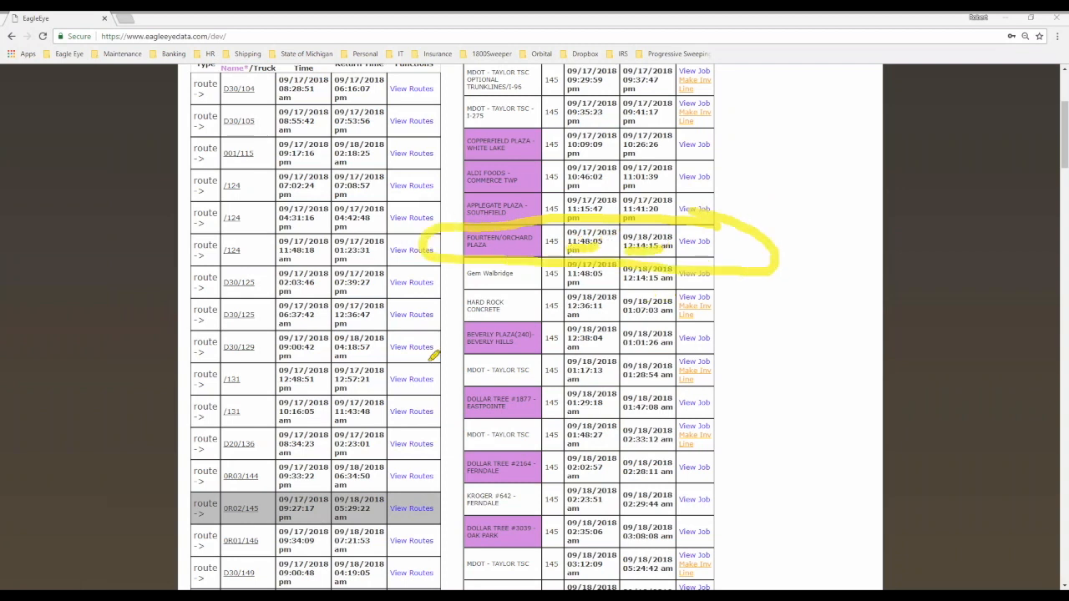
pyautogui.press('Escape')
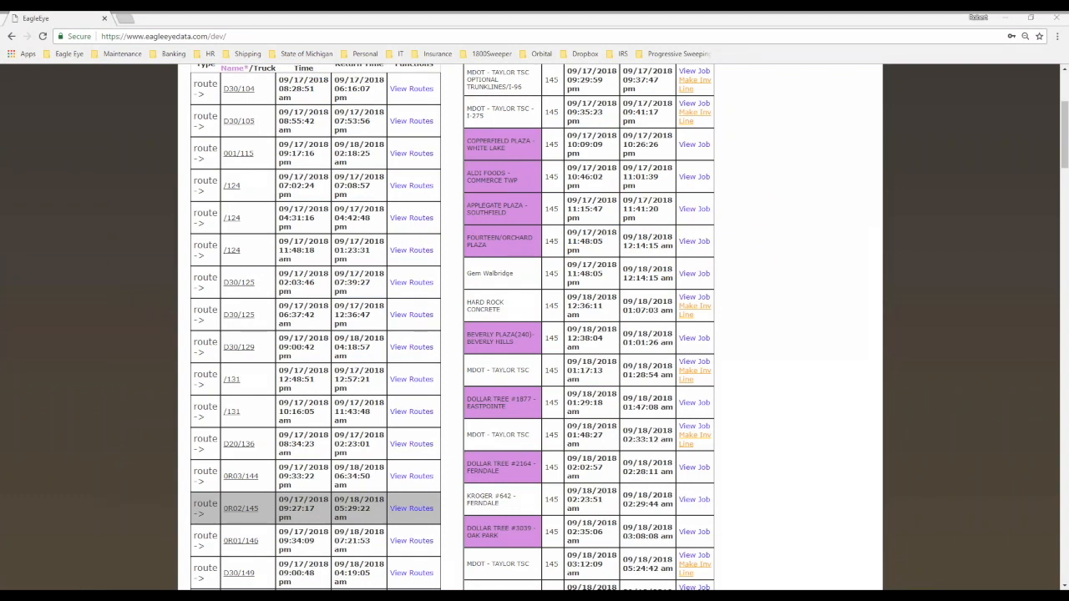
# Step: View the FOURTEEN/ORCHARD PLAZA job's truck path on the GPS map up close and overlay the geofences
pyautogui.click(687, 242)
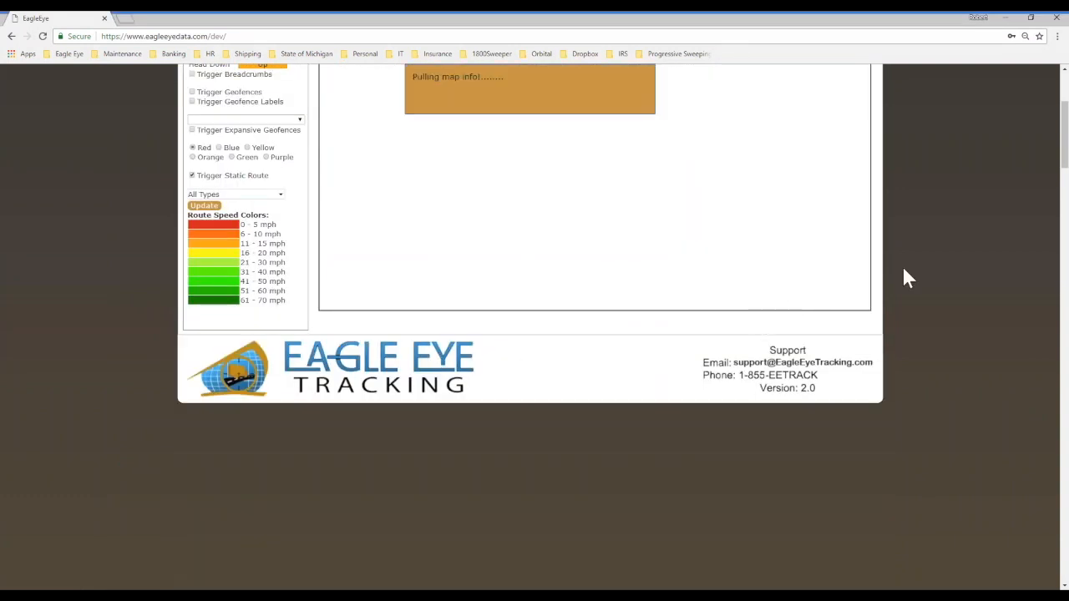
pyautogui.moveTo(1063, 151); pyautogui.dragTo(1064, 118)
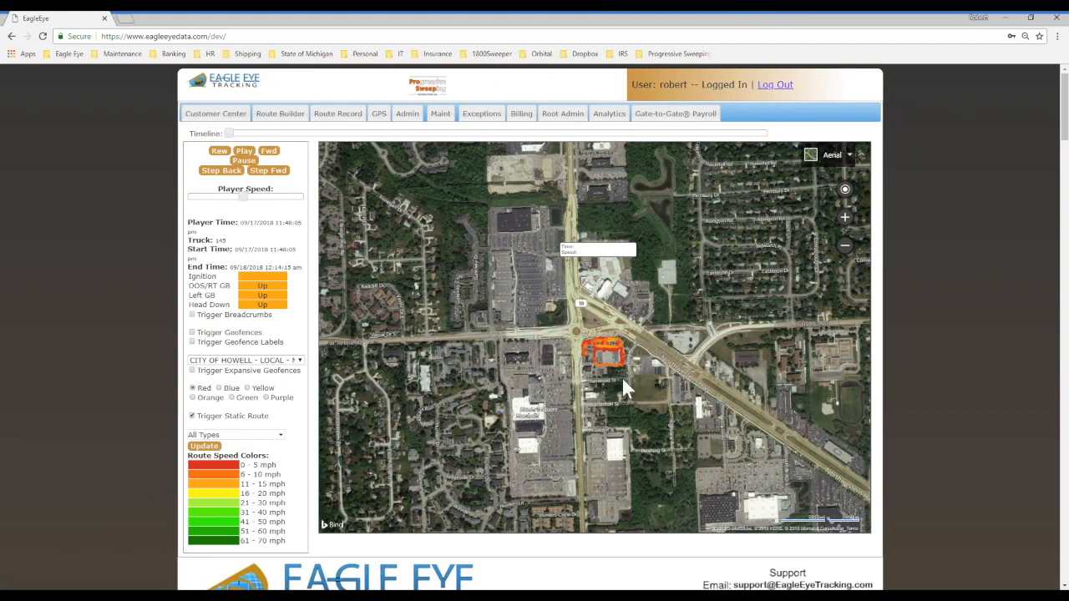
pyautogui.scroll(2, 627, 380)
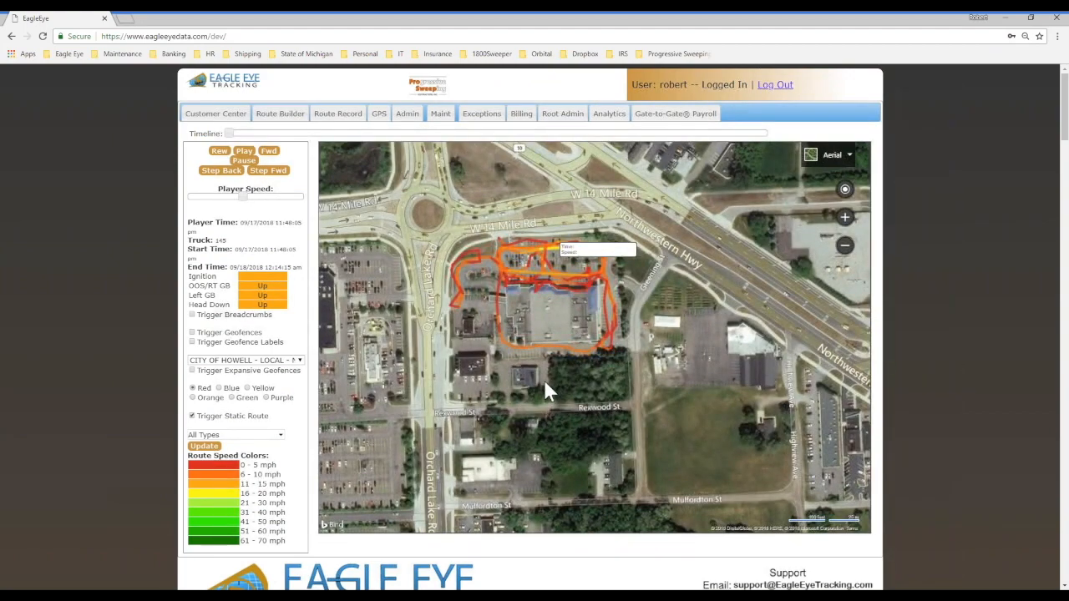
pyautogui.scroll(-1, 544, 382)
pyautogui.moveTo(546, 398); pyautogui.dragTo(545, 430)
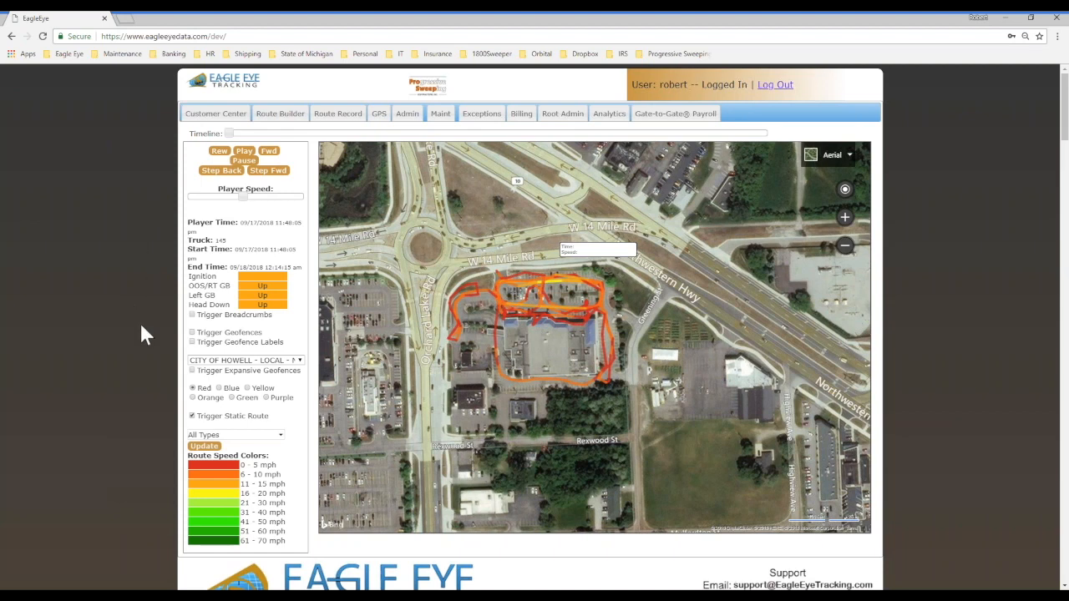
pyautogui.click(192, 332)
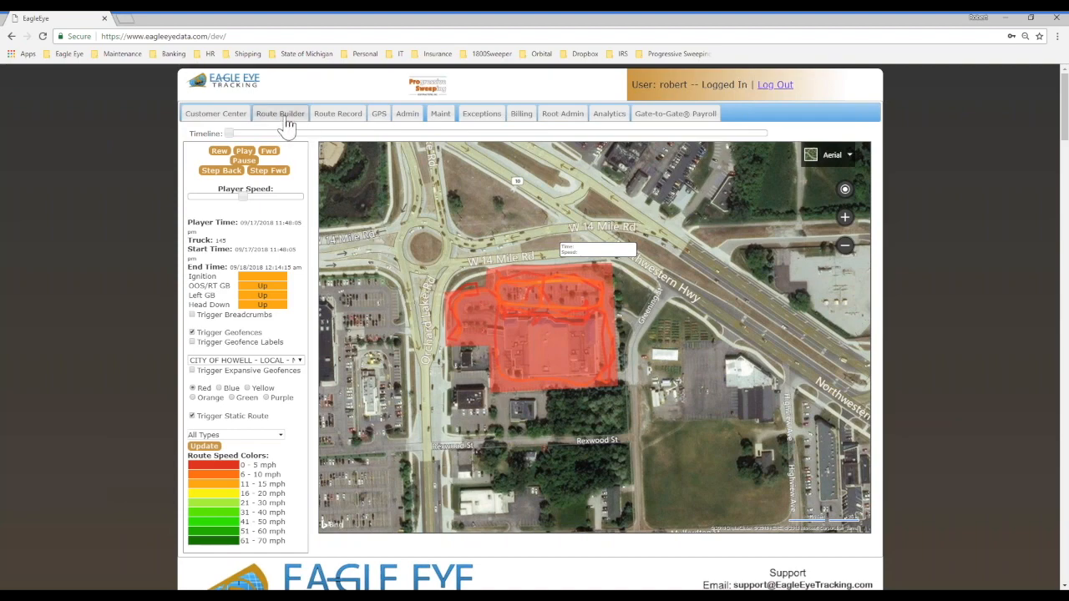
# Step: Search the Customer Center jobs for "city of ink" and open the job info of CITY OF INKSTER - FRIDAY
pyautogui.click(216, 114)
pyautogui.click(434, 179)
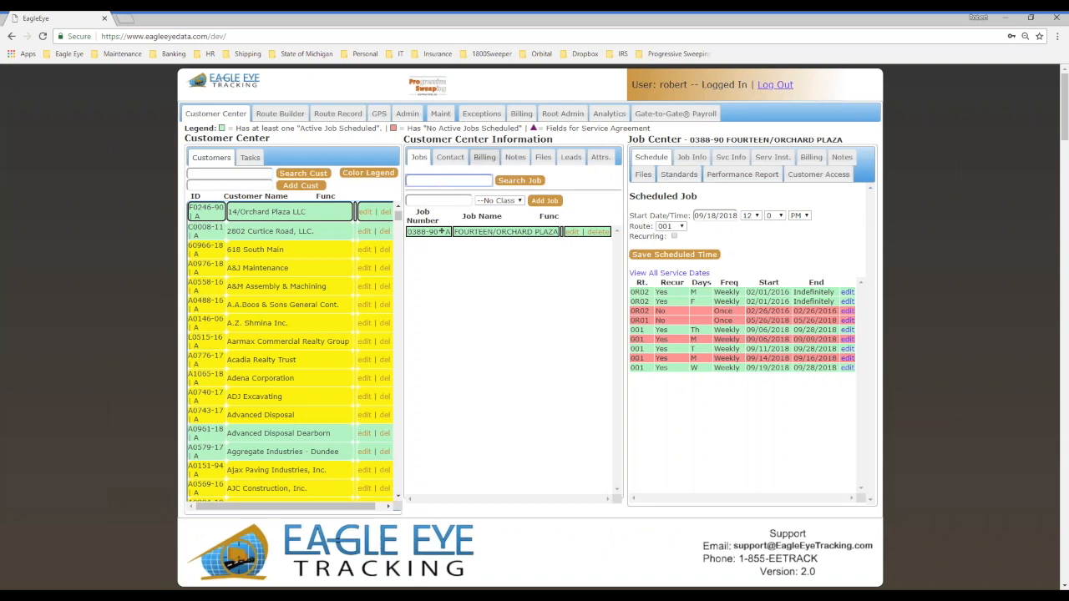
pyautogui.write('city of ink')
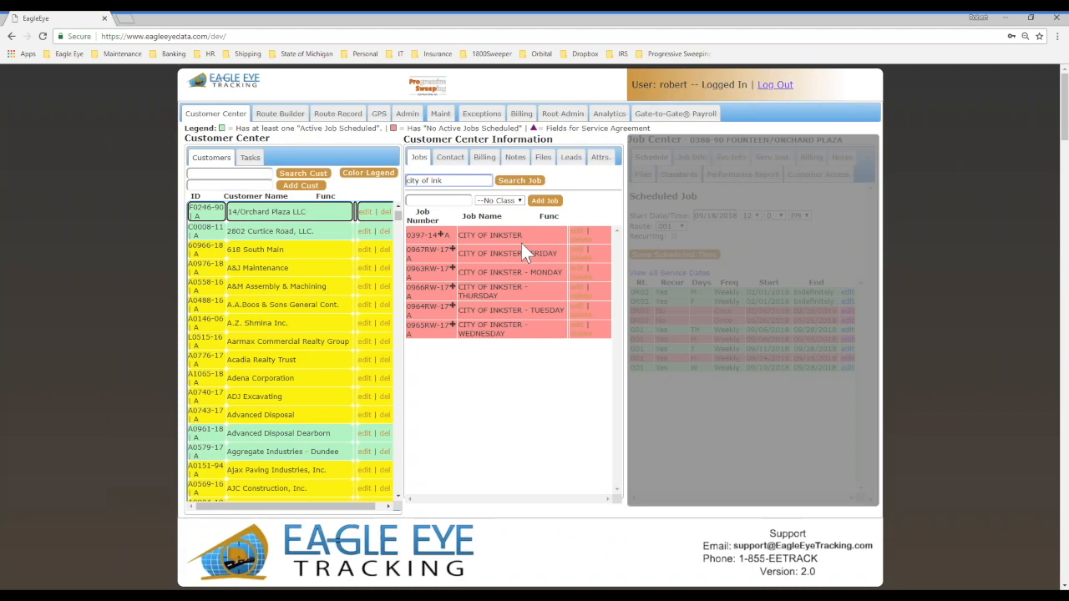
pyautogui.click(522, 251)
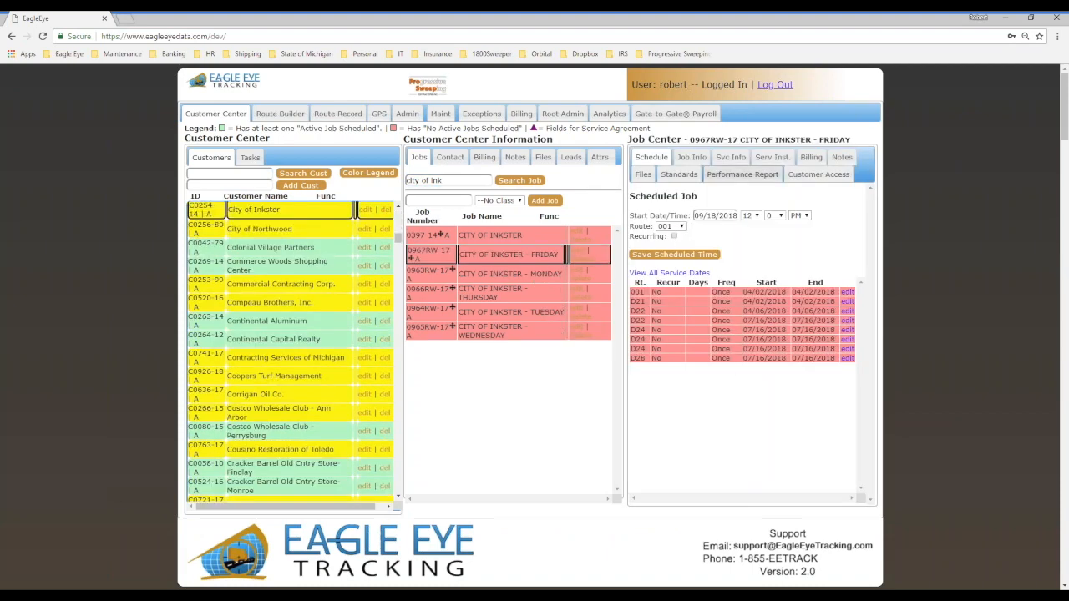
pyautogui.click(691, 157)
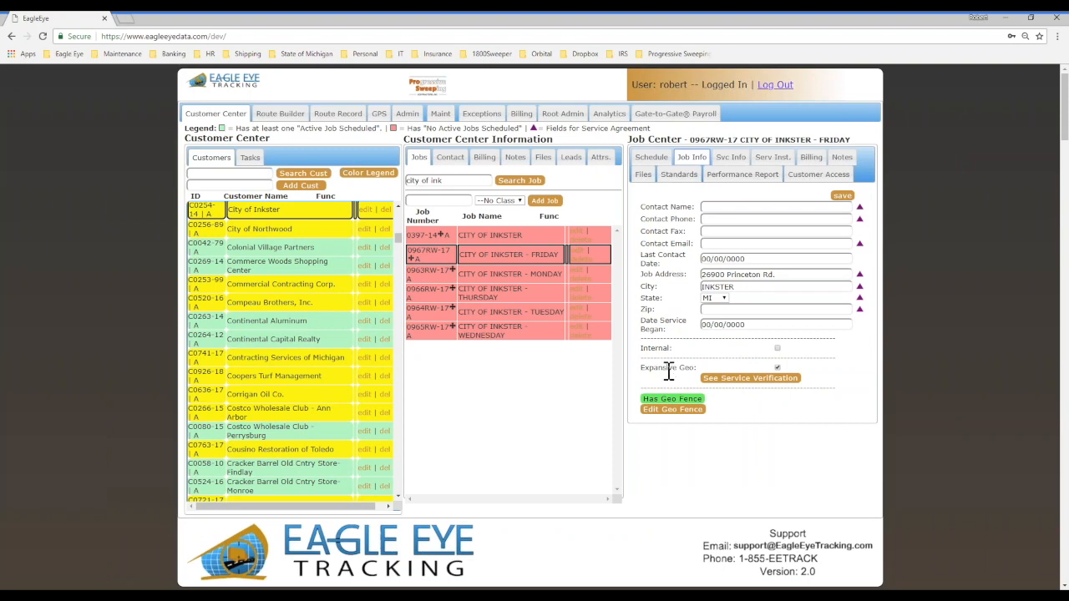
# Step: Try to open the CITY OF INKSTER - FRIDAY geofence, then return to its job info and check the Expansive Geo option
pyautogui.click(673, 409)
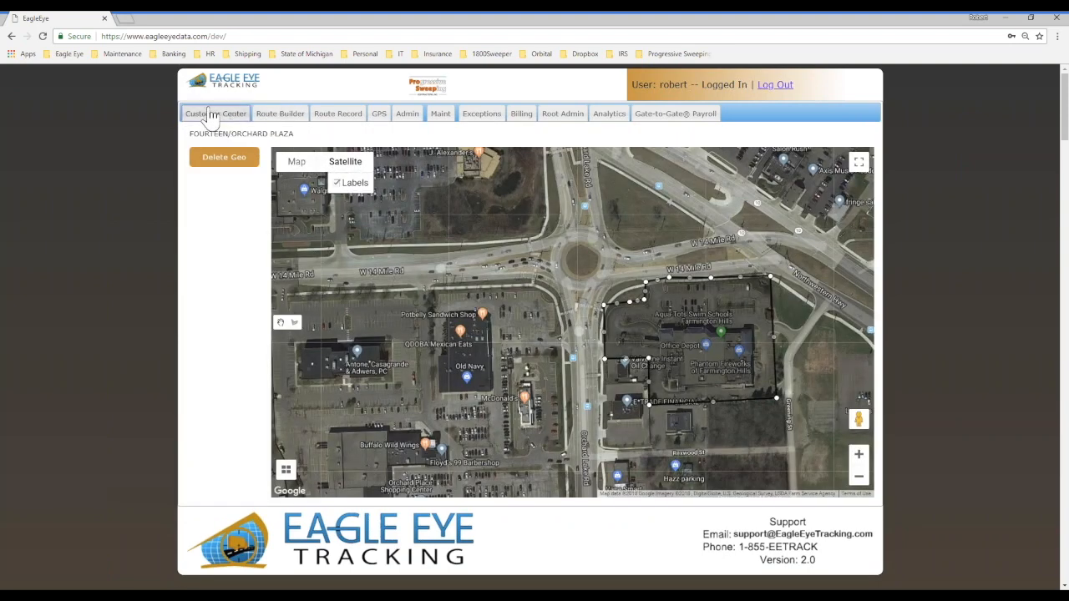
pyautogui.click(216, 113)
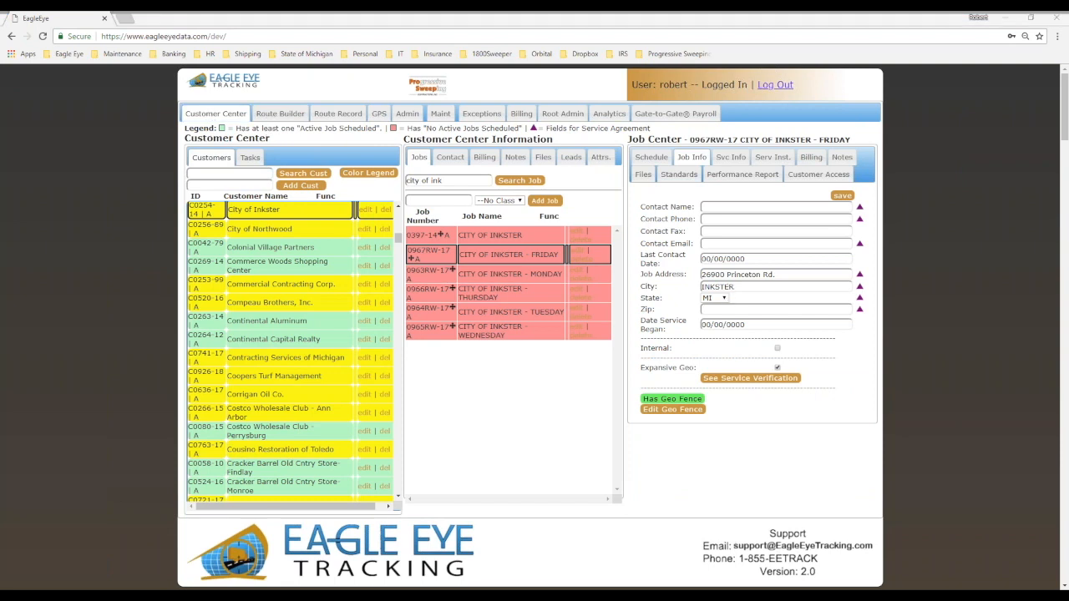
pyautogui.moveTo(795, 355)
pyautogui.mouseDown()
pyautogui.moveTo(652, 353)
pyautogui.moveTo(811, 375)
pyautogui.moveTo(777, 352)
pyautogui.mouseUp()
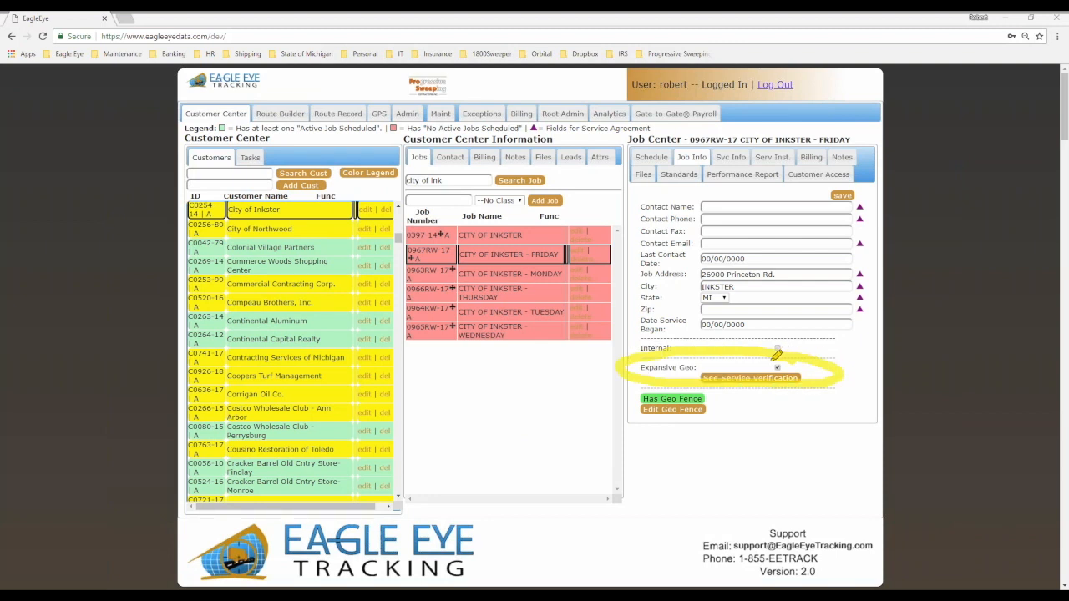
pyautogui.press('Escape')
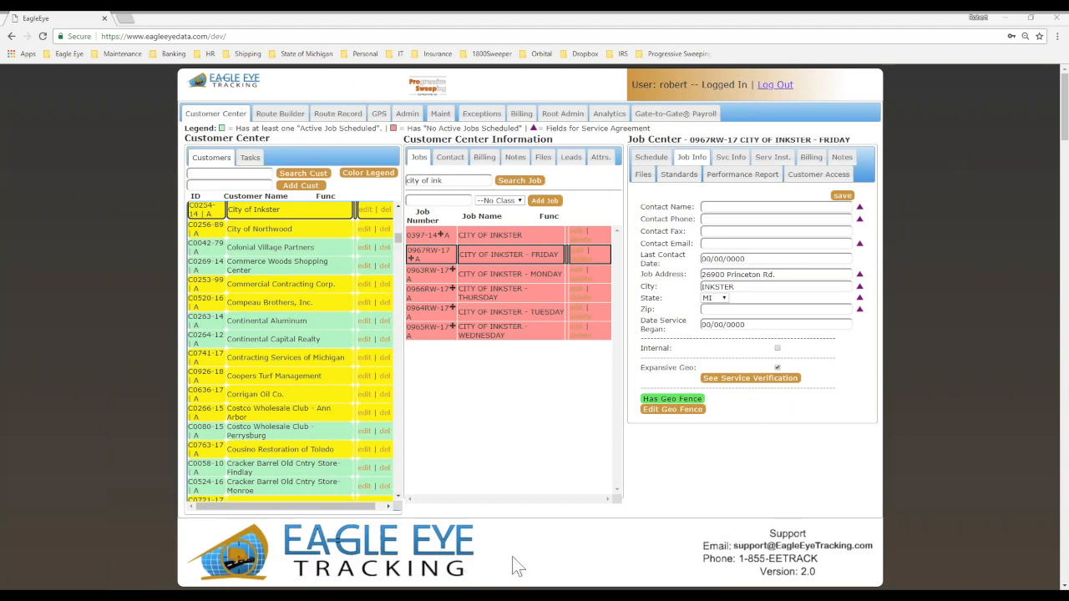
# Step: Open the CITY OF INKSTER - FRIDAY geofence, display its inventory lines and view those north of Avondale St up close
pyautogui.click(676, 410)
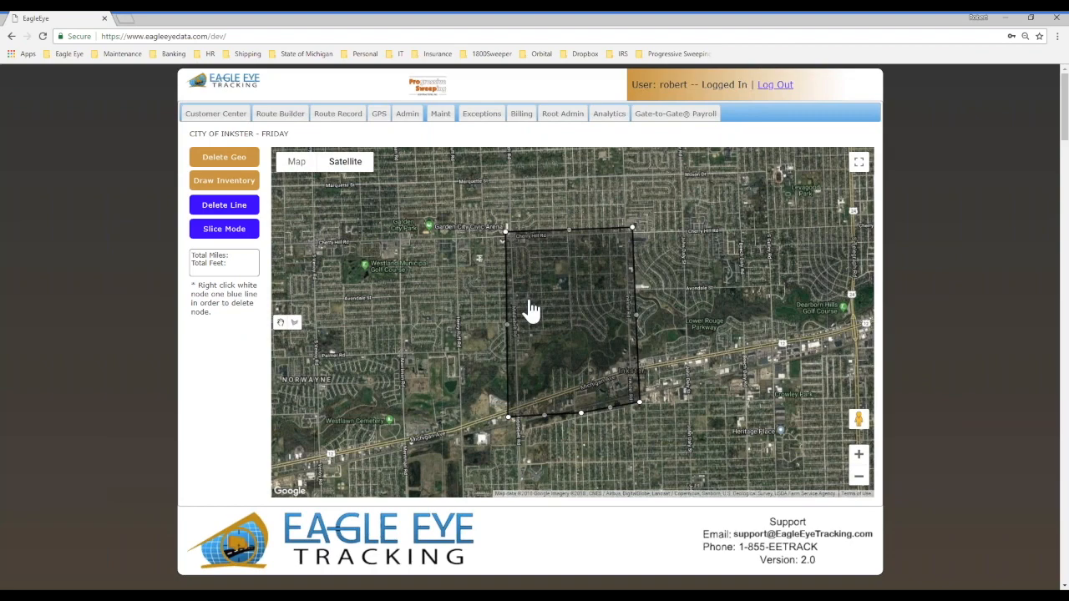
pyautogui.click(210, 186)
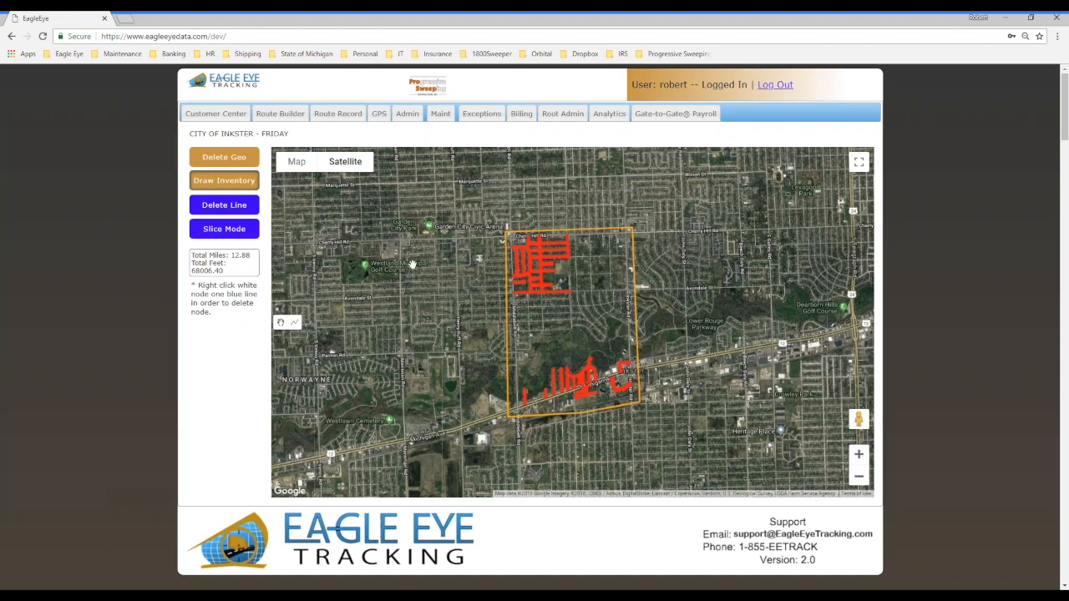
pyautogui.scroll(2, 554, 318)
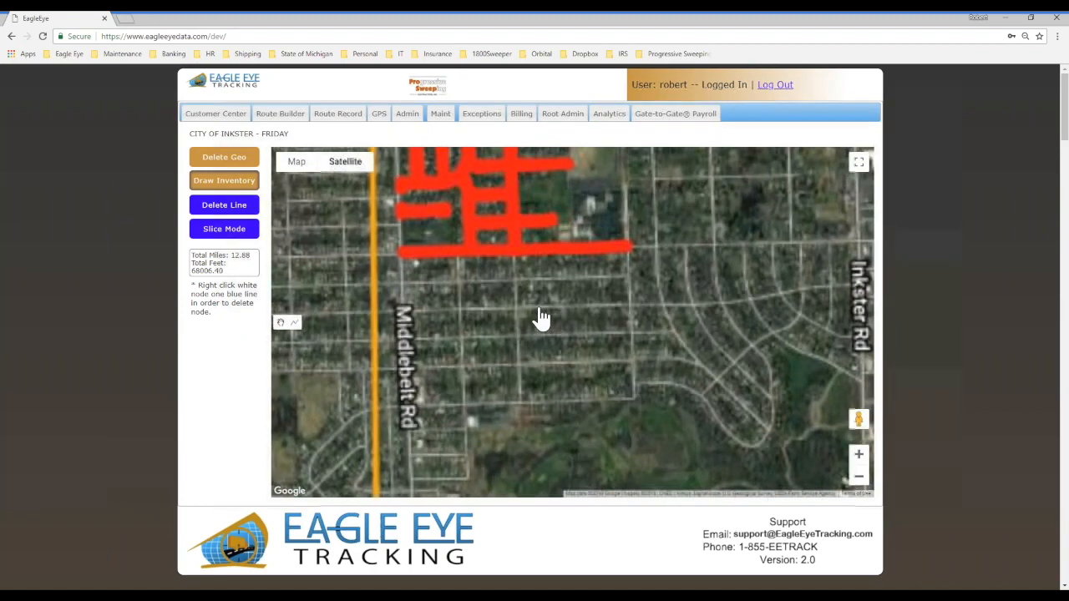
pyautogui.scroll(1, 483, 290)
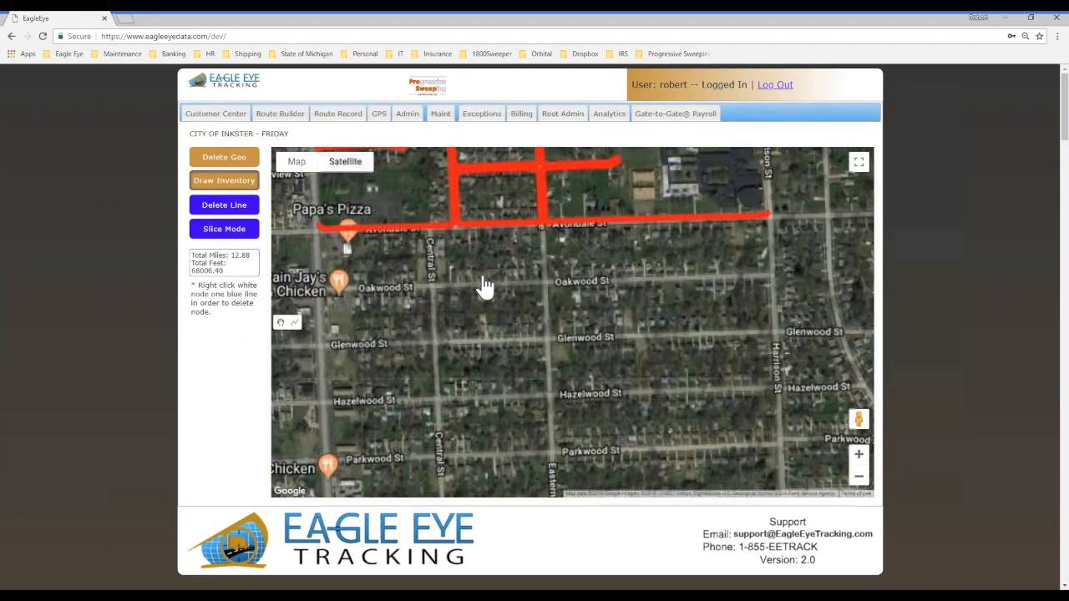
pyautogui.moveTo(480, 288); pyautogui.dragTo(529, 436)
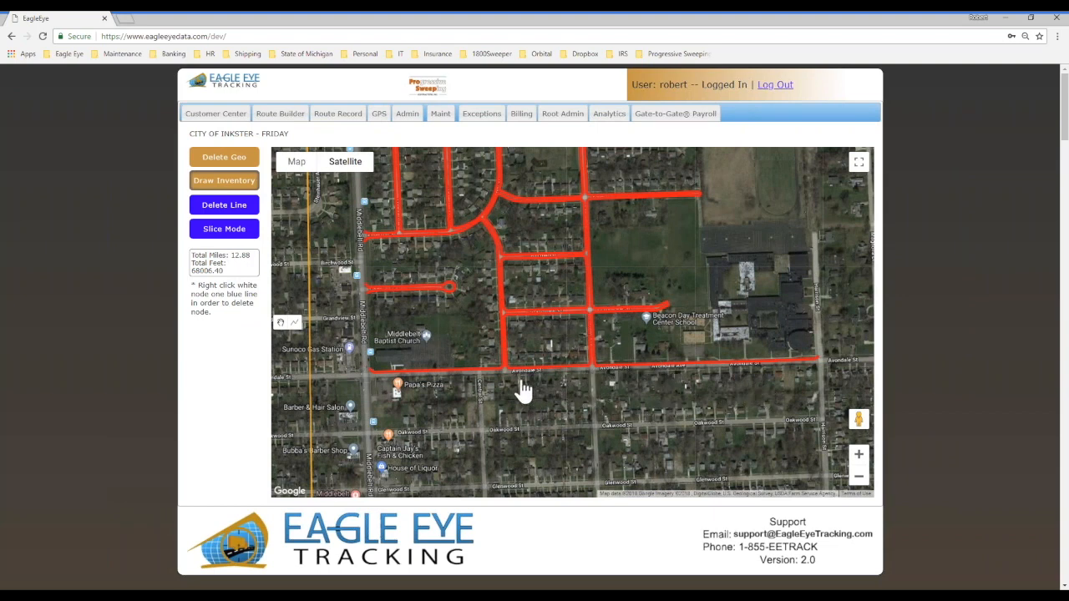
# Step: Return to the CITY OF INKSTER - FRIDAY job, check its scheduled service dates and open its service verification
pyautogui.click(224, 117)
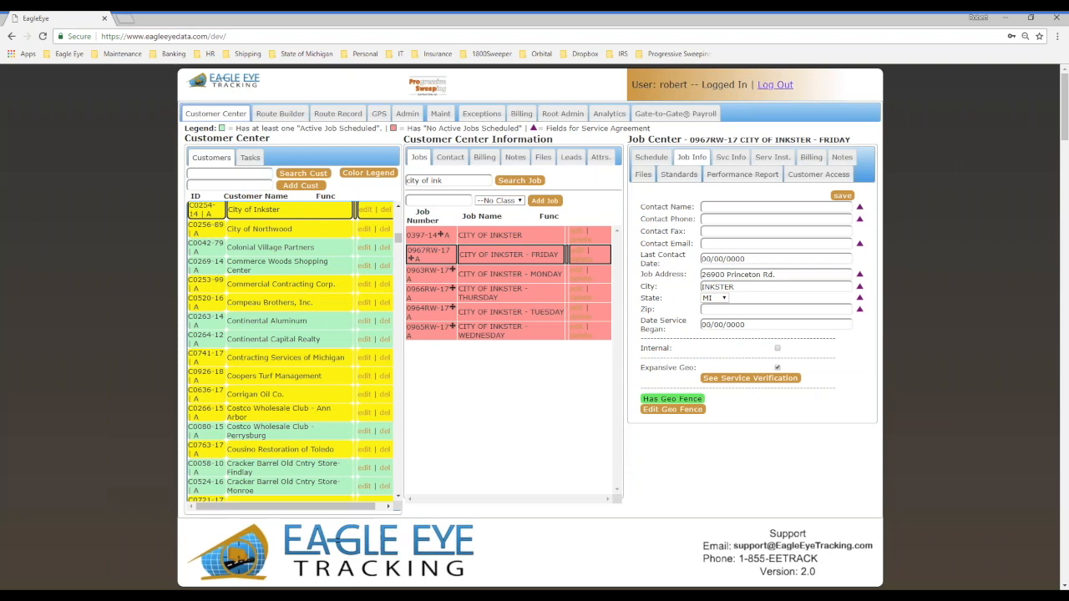
pyautogui.click(651, 157)
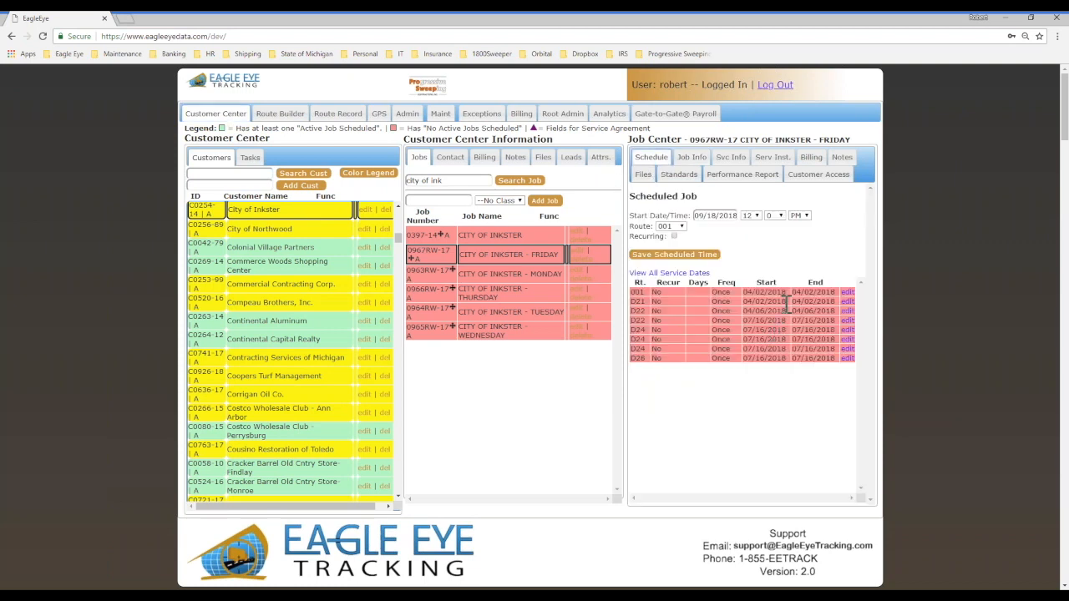
pyautogui.click(691, 158)
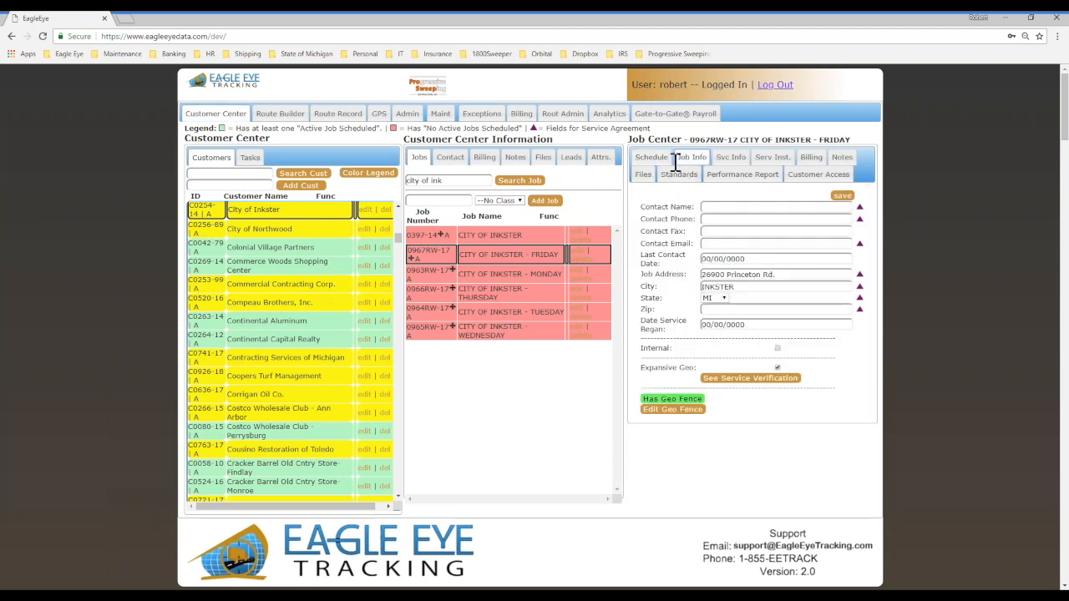
pyautogui.click(735, 378)
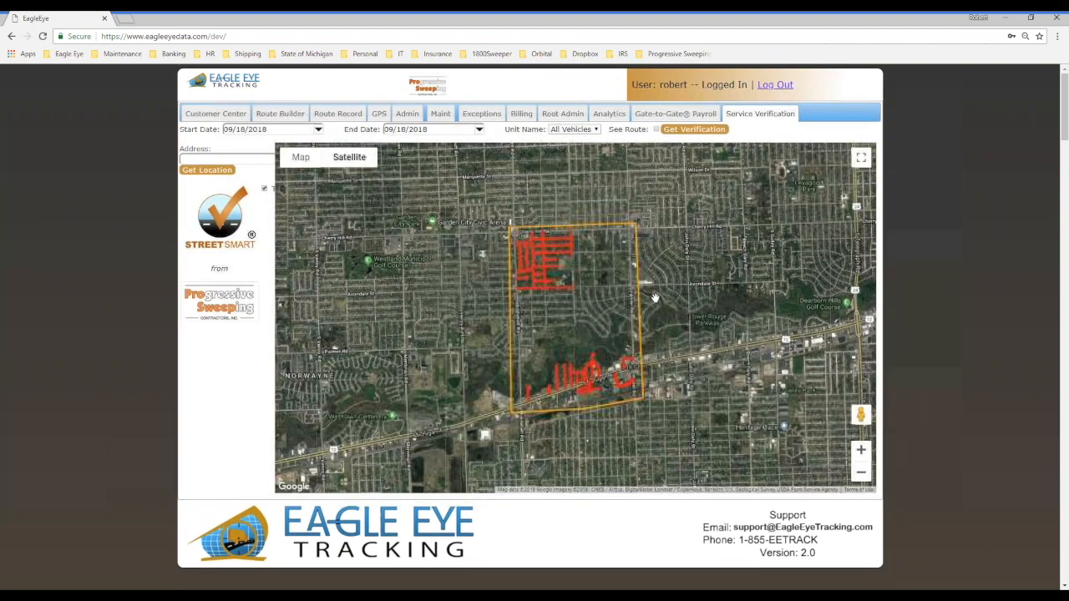
# Step: Set the verification's start and end dates to 07/16/2018 and get the verification for all vehicles
pyautogui.click(480, 132)
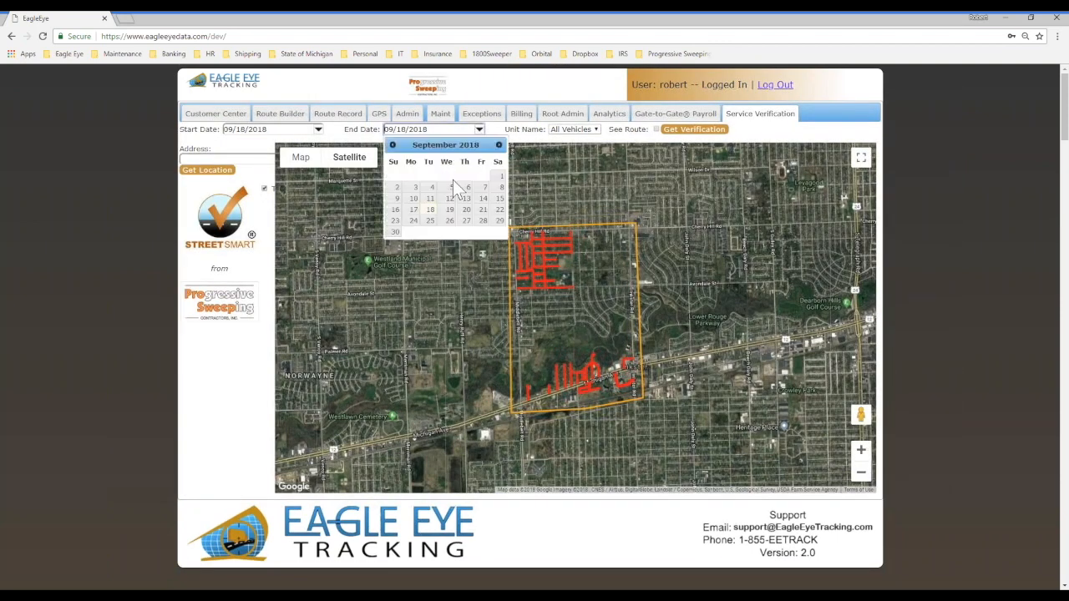
pyautogui.click(392, 145)
pyautogui.click(393, 145)
pyautogui.click(392, 145)
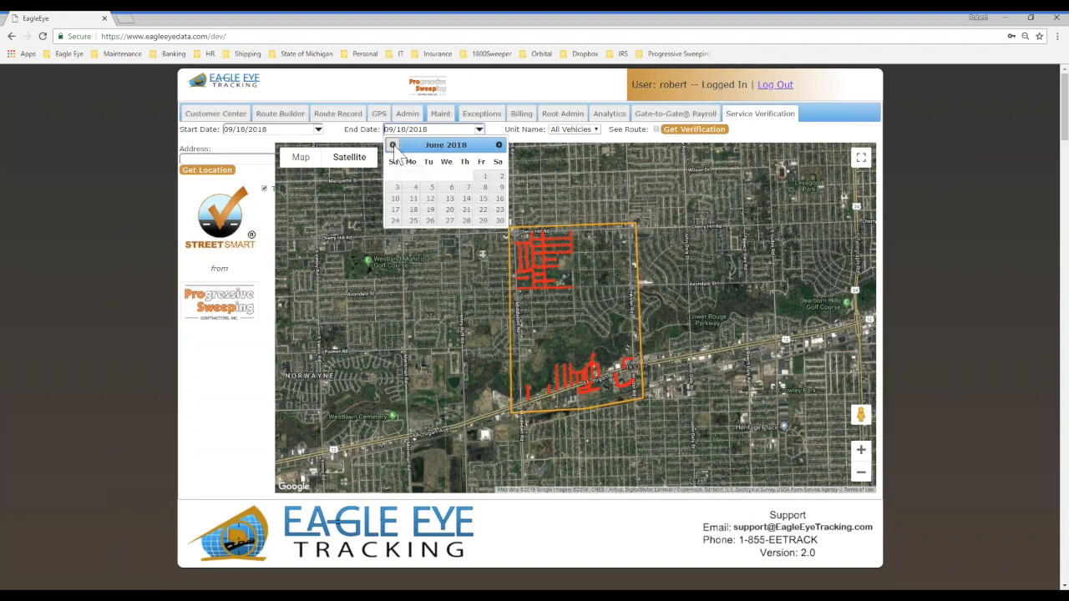
pyautogui.click(498, 145)
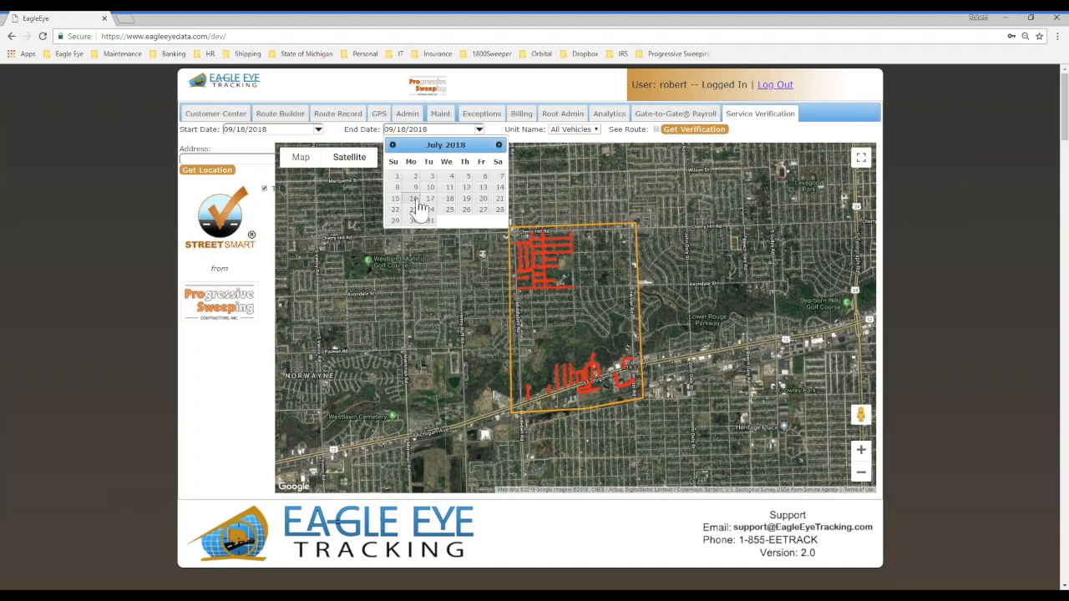
pyautogui.click(415, 200)
pyautogui.click(318, 131)
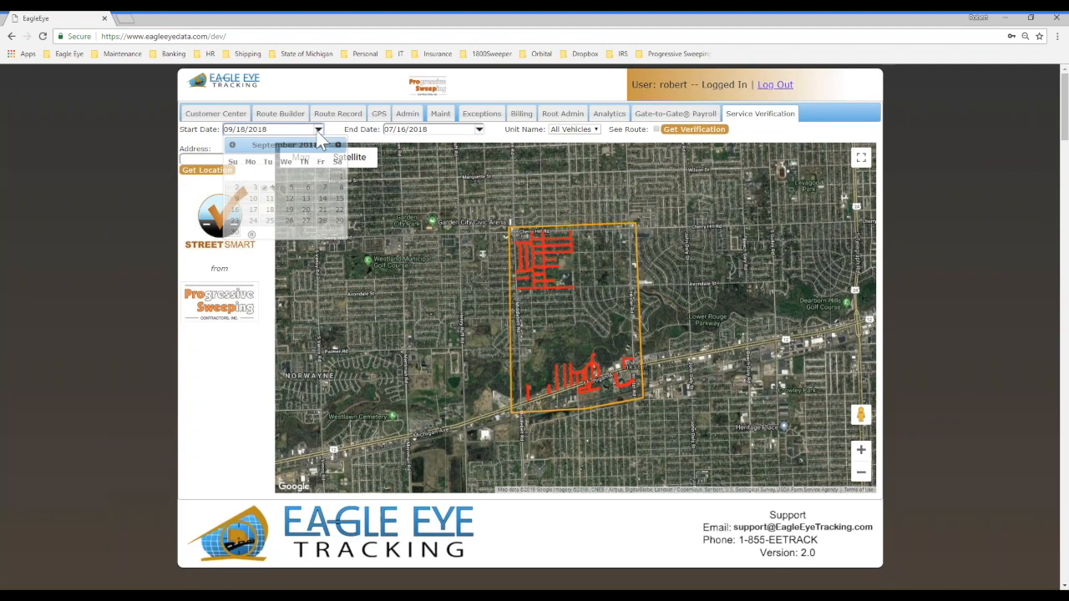
pyautogui.click(233, 145)
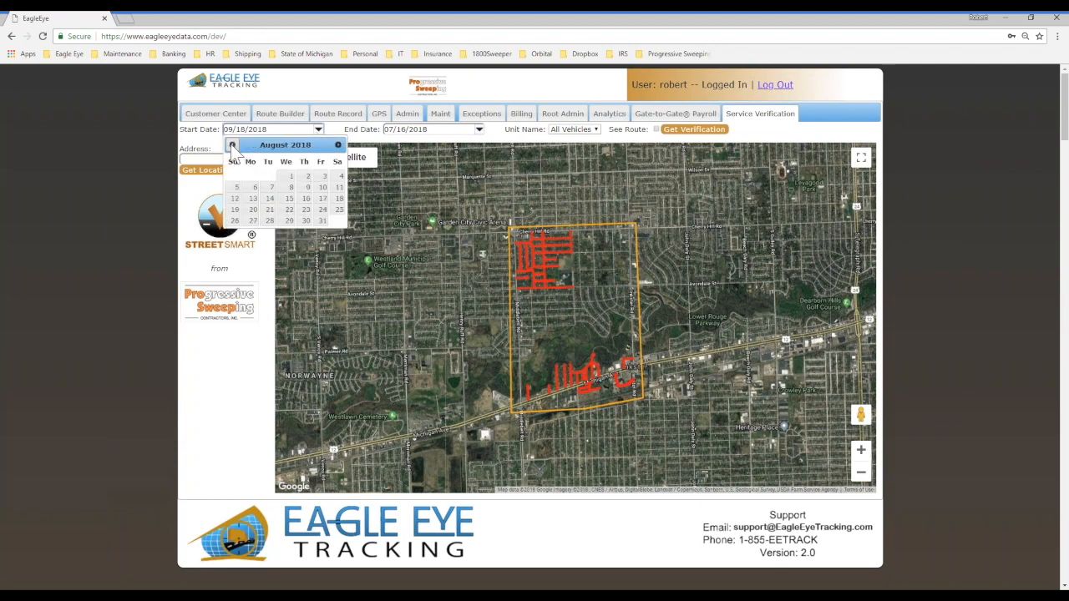
pyautogui.click(233, 145)
pyautogui.click(253, 199)
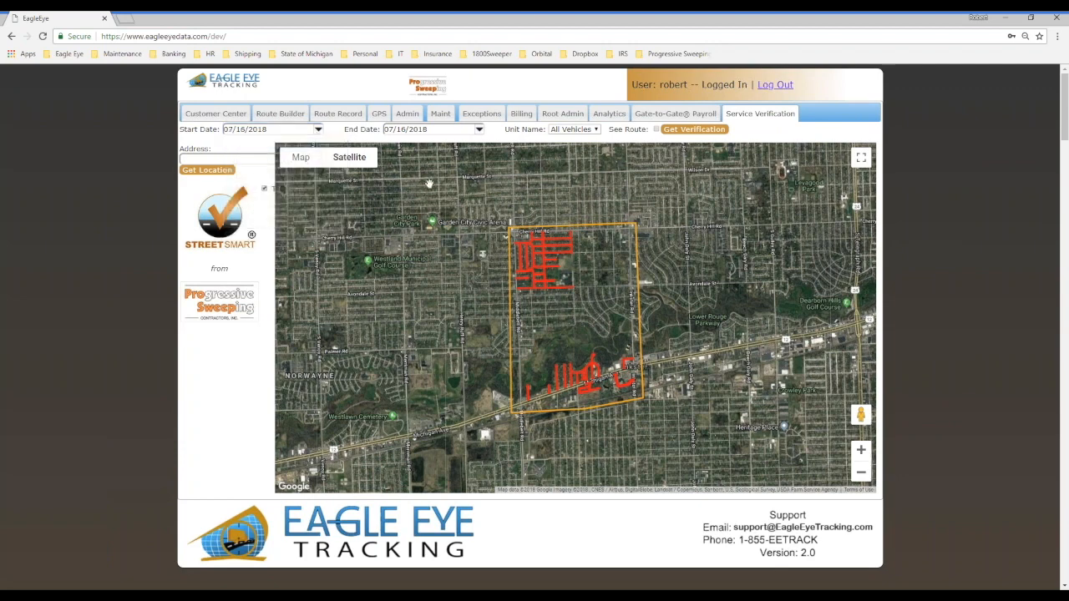
pyautogui.click(675, 130)
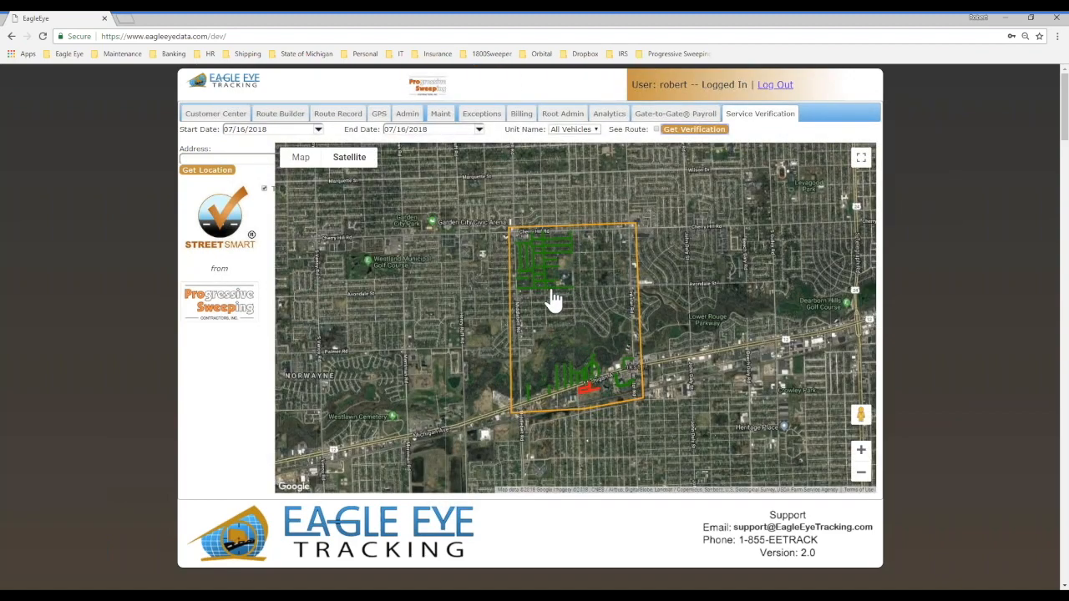
# Step: Examine the verified curb lines on Birchwood up close and select the northern curb line and its marker
pyautogui.scroll(3, 544, 276)
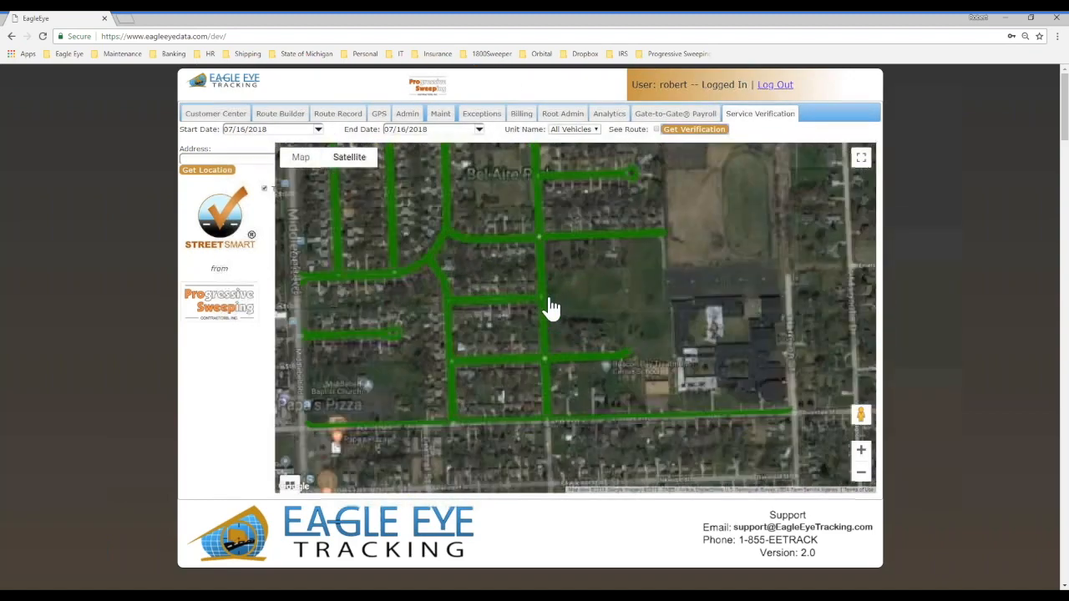
pyautogui.scroll(2, 432, 310)
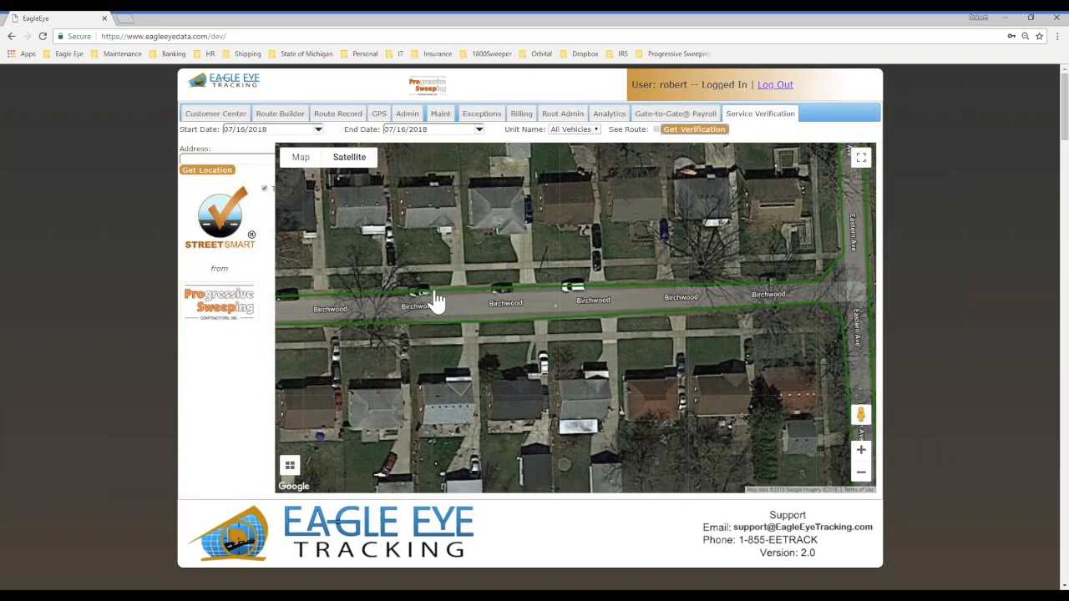
pyautogui.moveTo(412, 362); pyautogui.dragTo(513, 359)
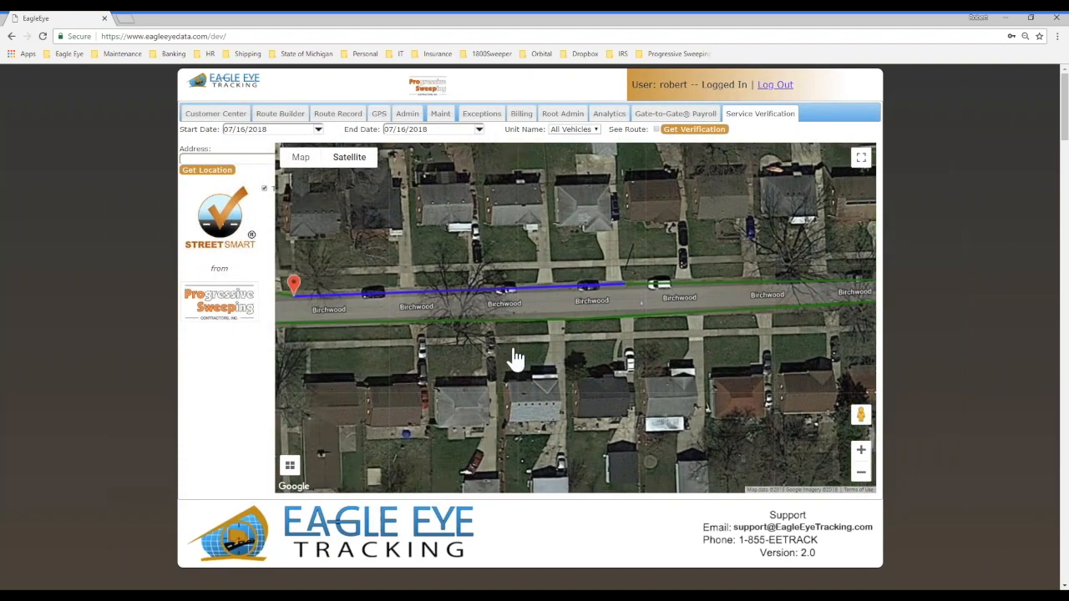
pyautogui.click(308, 279)
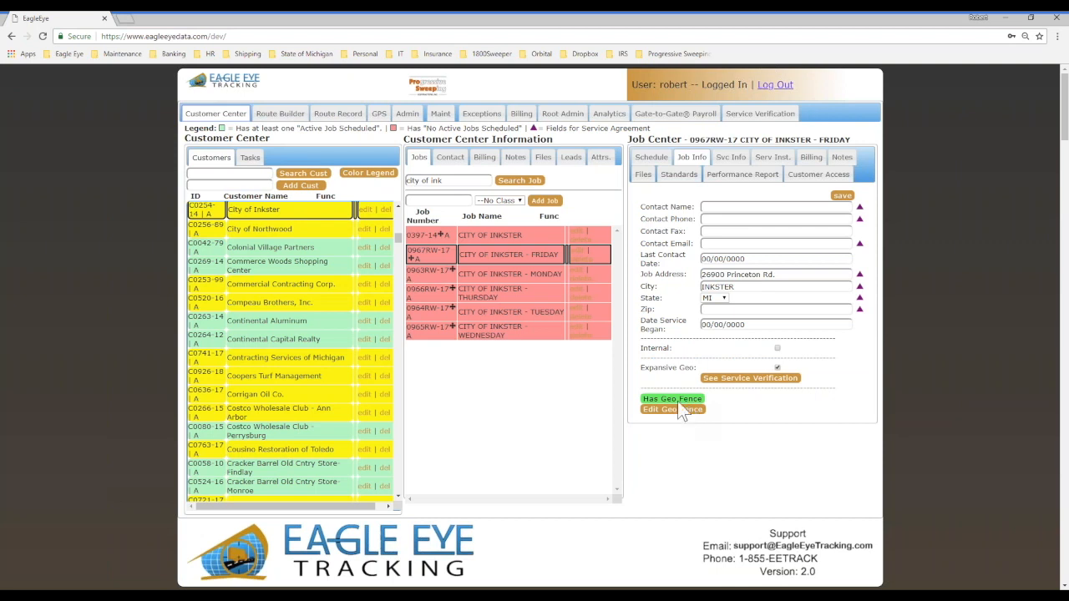
# Step: Try to open the geofence of the CITY OF INKSTER job without a weekday in its name
pyautogui.click(509, 232)
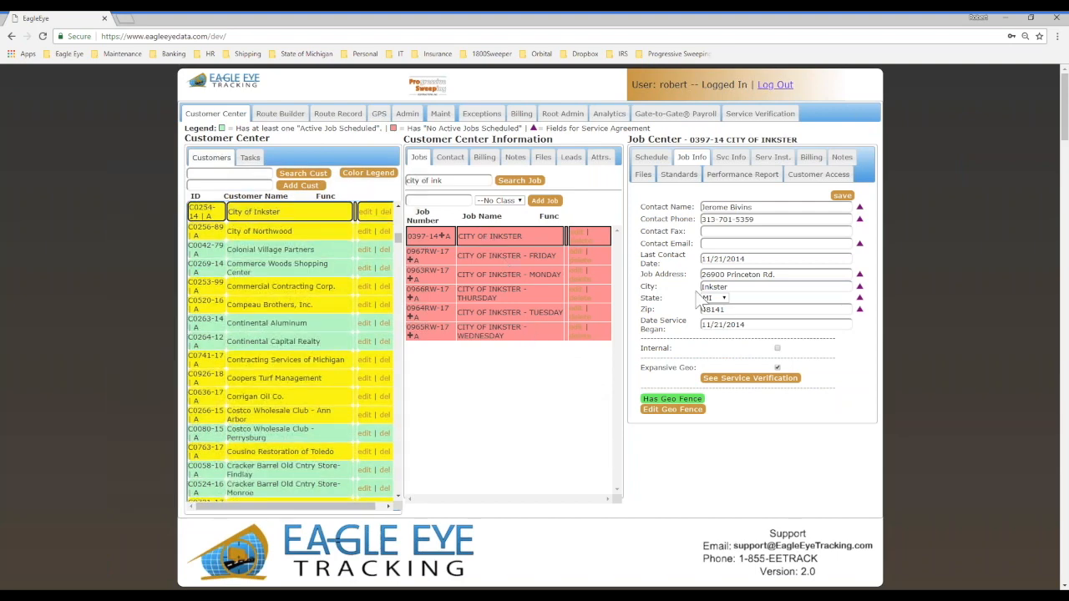
pyautogui.click(672, 409)
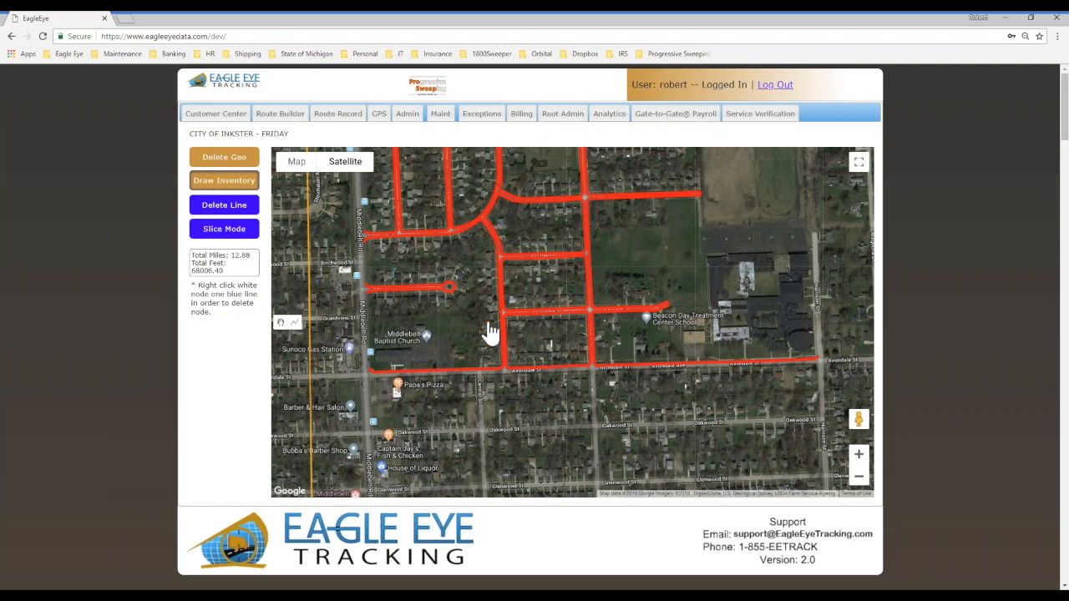
pyautogui.click(215, 114)
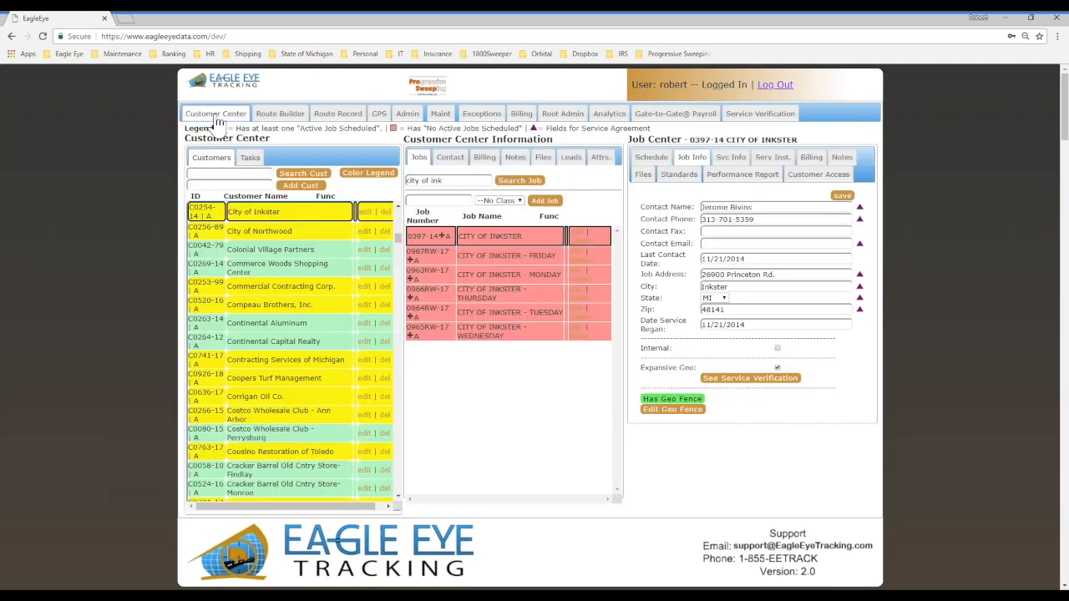
pyautogui.click(250, 230)
pyautogui.click(318, 211)
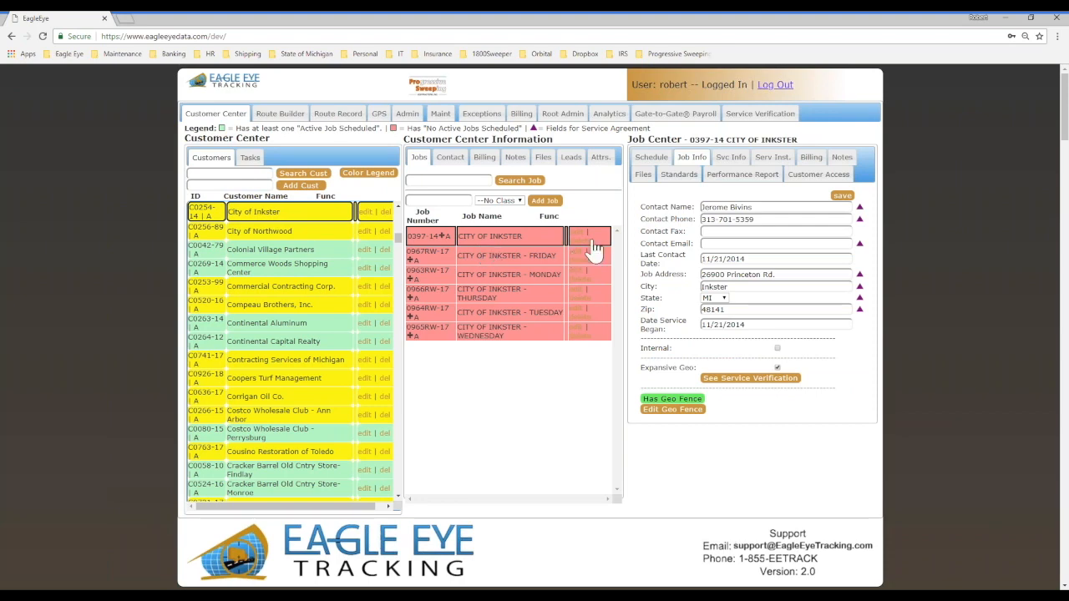
pyautogui.click(668, 410)
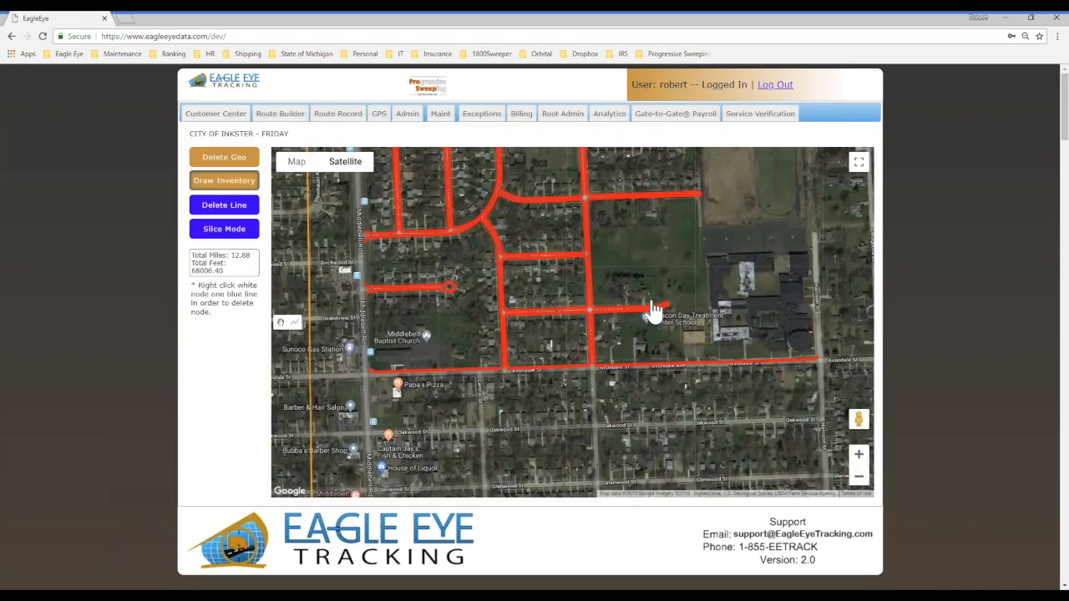
pyautogui.scroll(-1, 651, 307)
pyautogui.scroll(-1, 653, 306)
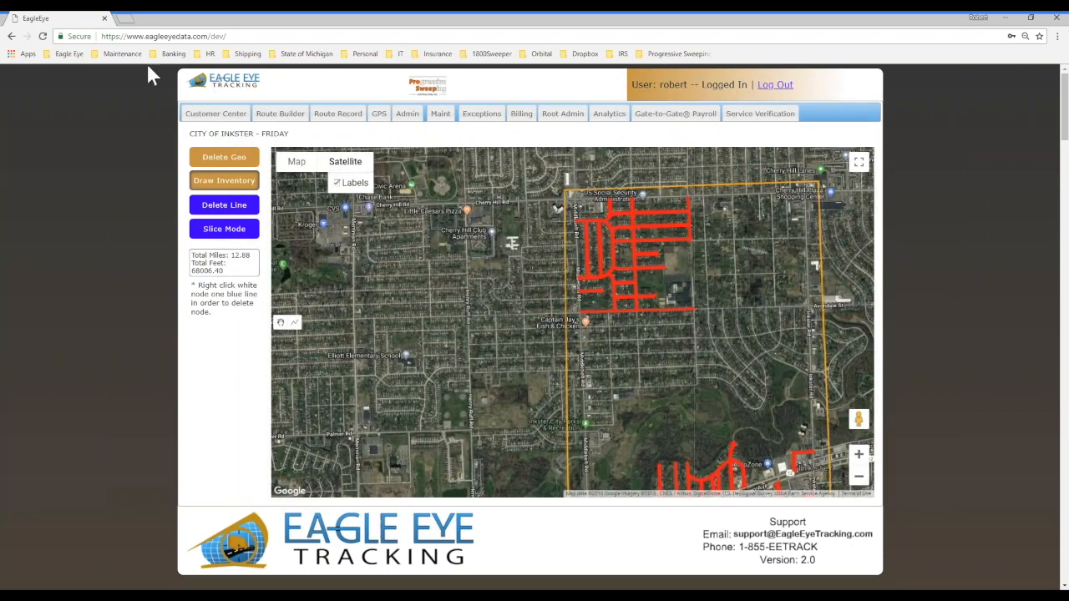
# Step: Reload the page, search the jobs for "city of ink" and try again to open the CITY OF INKSTER geofence
pyautogui.click(44, 38)
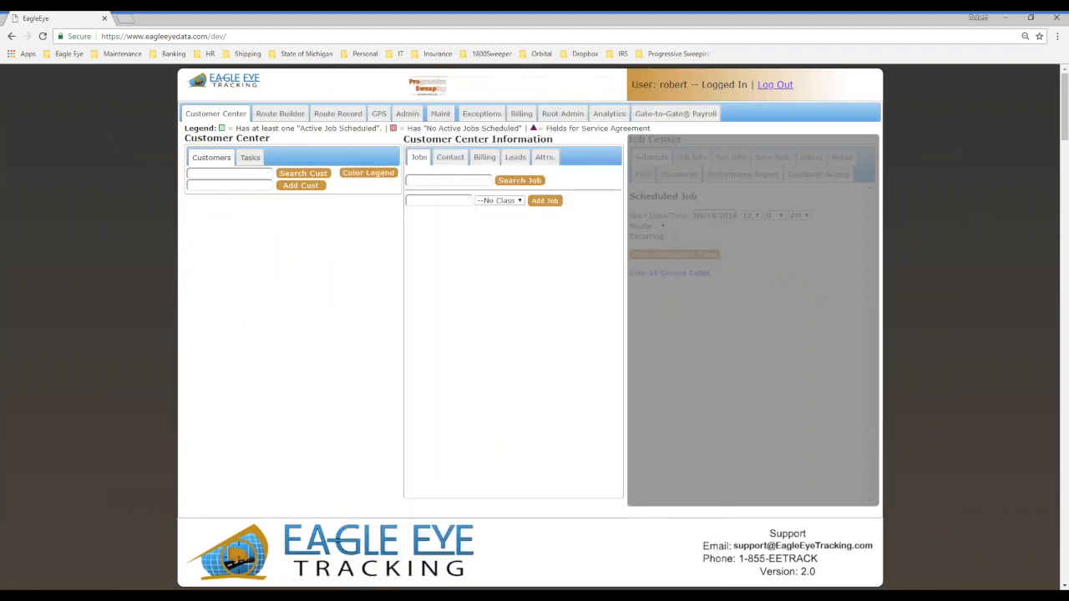
pyautogui.click(443, 181)
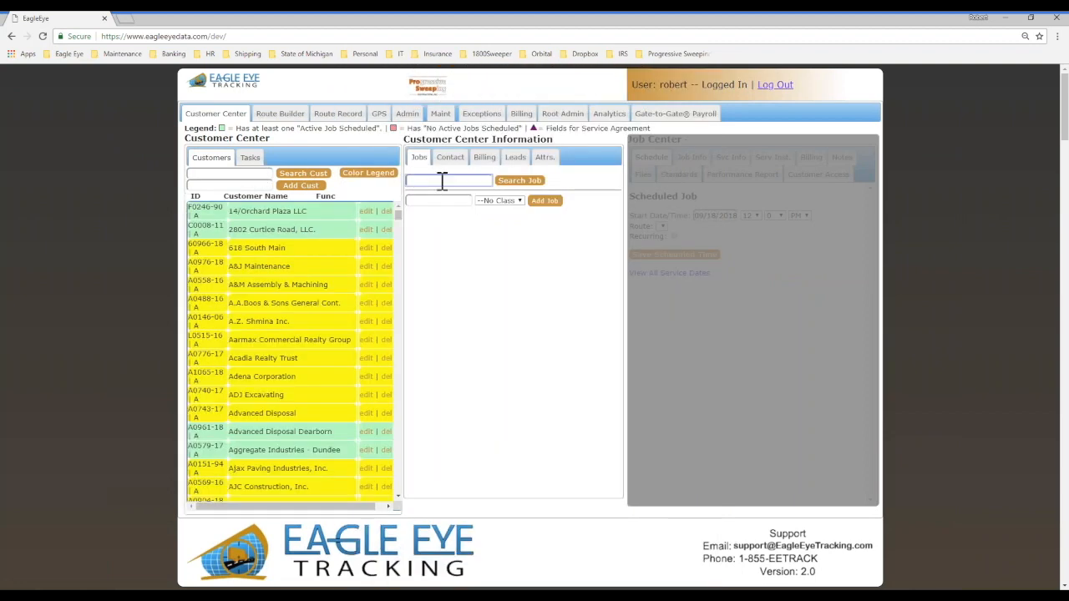
pyautogui.write('city of ink')
pyautogui.click(489, 236)
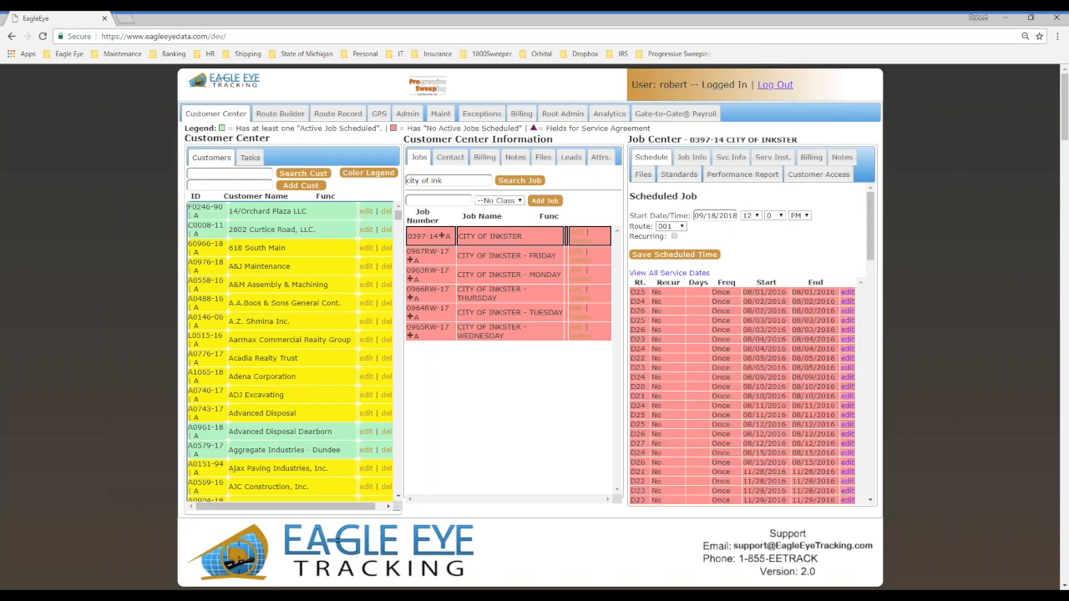
pyautogui.click(691, 157)
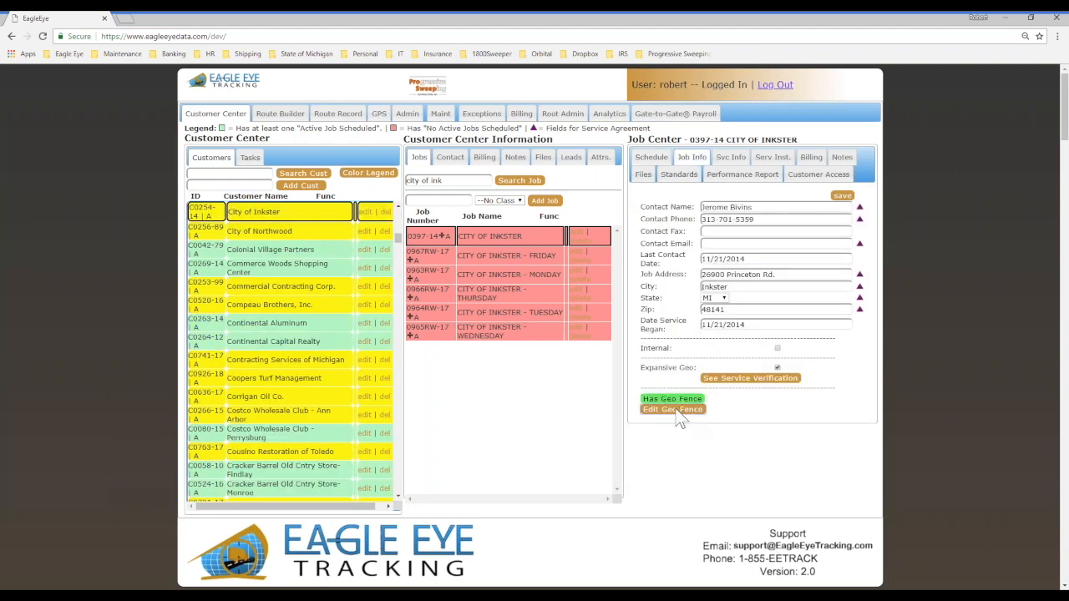
pyautogui.click(674, 410)
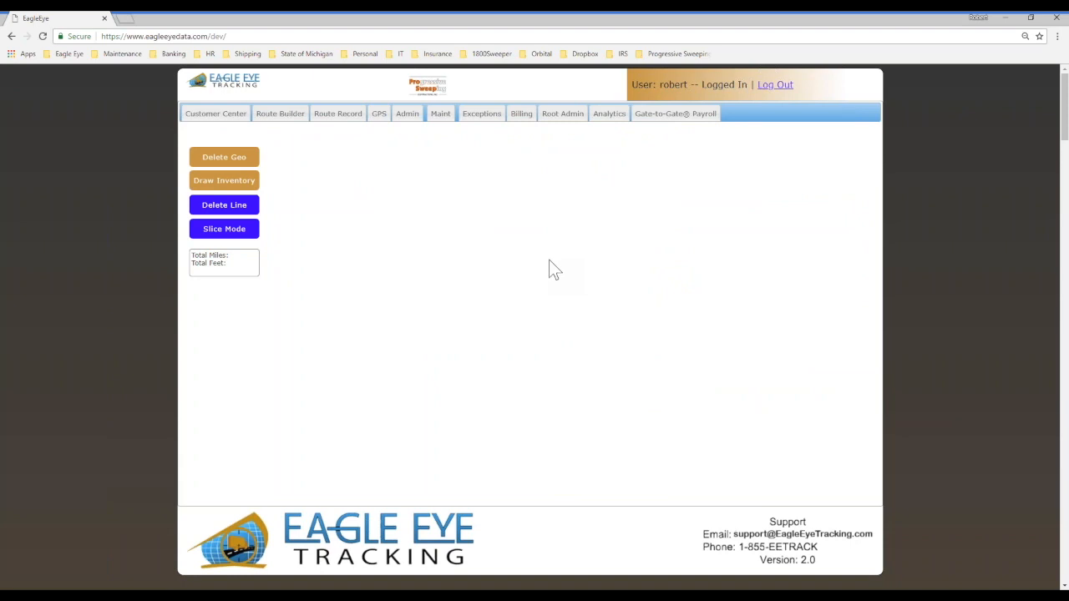
# Step: Return to the Customer Center and search the jobs for "mdot"
pyautogui.click(237, 125)
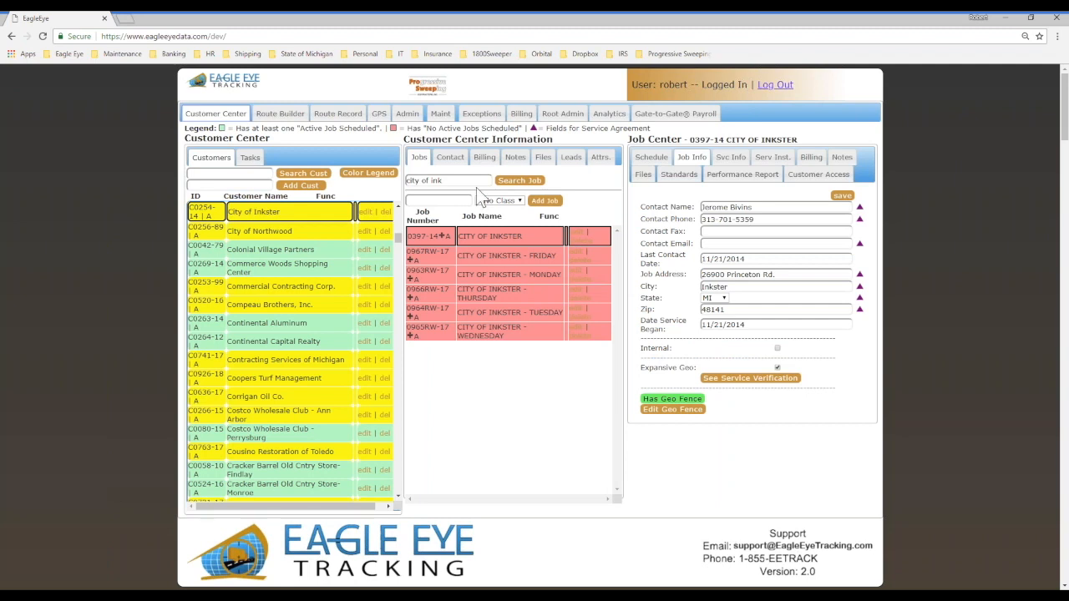
pyautogui.tripleClick(455, 180)
pyautogui.write('mdo')
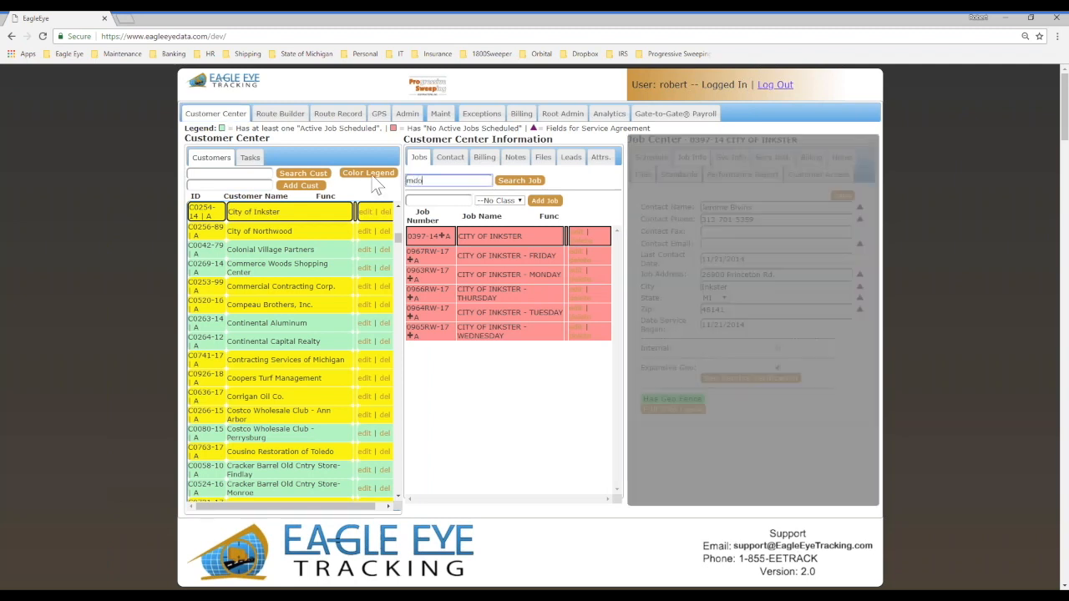
pyautogui.write('t')
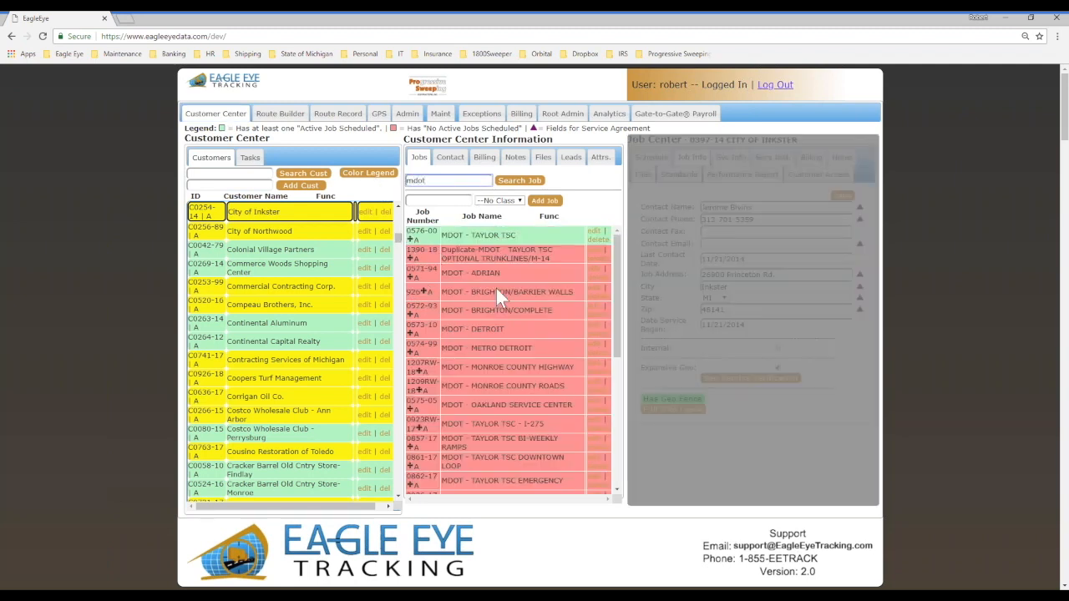
# Step: Select the MDOT BELLE ISLE job and open its geofence on the map
pyautogui.scroll(-5, 526, 435)
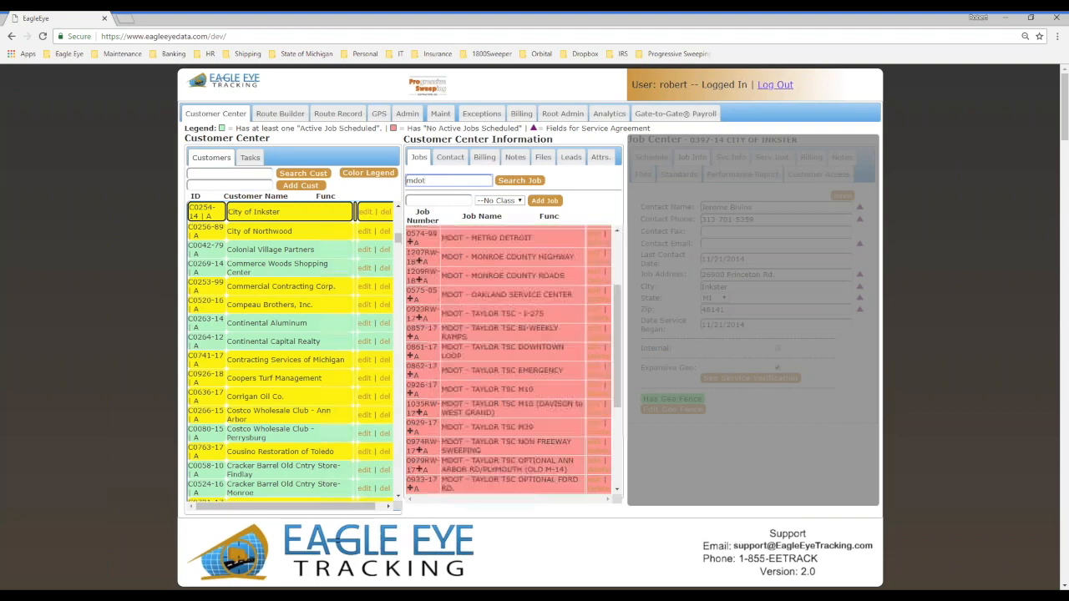
pyautogui.scroll(-2, 446, 467)
pyautogui.click(446, 466)
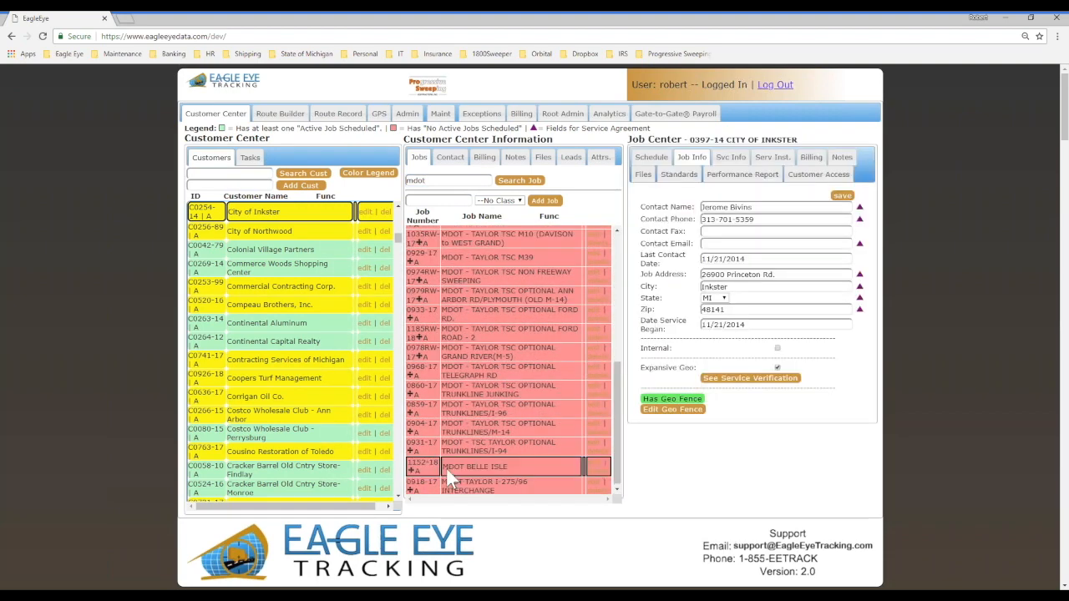
pyautogui.click(668, 409)
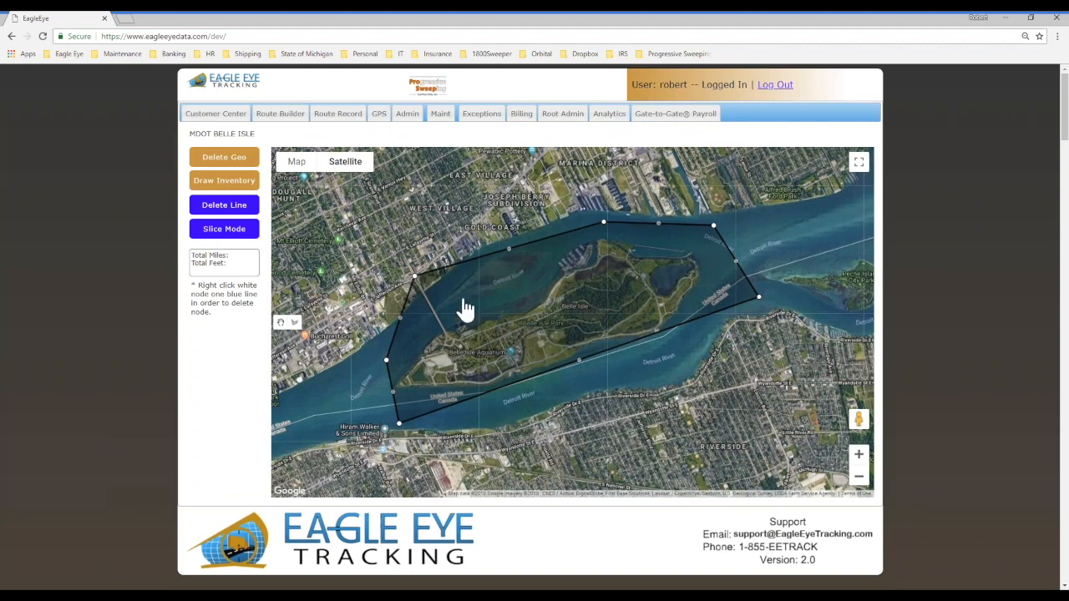
# Step: Show the inventory lines inside the Belle Isle geofence and switch back to its boundary with the polygon drawing tool active
pyautogui.click(225, 182)
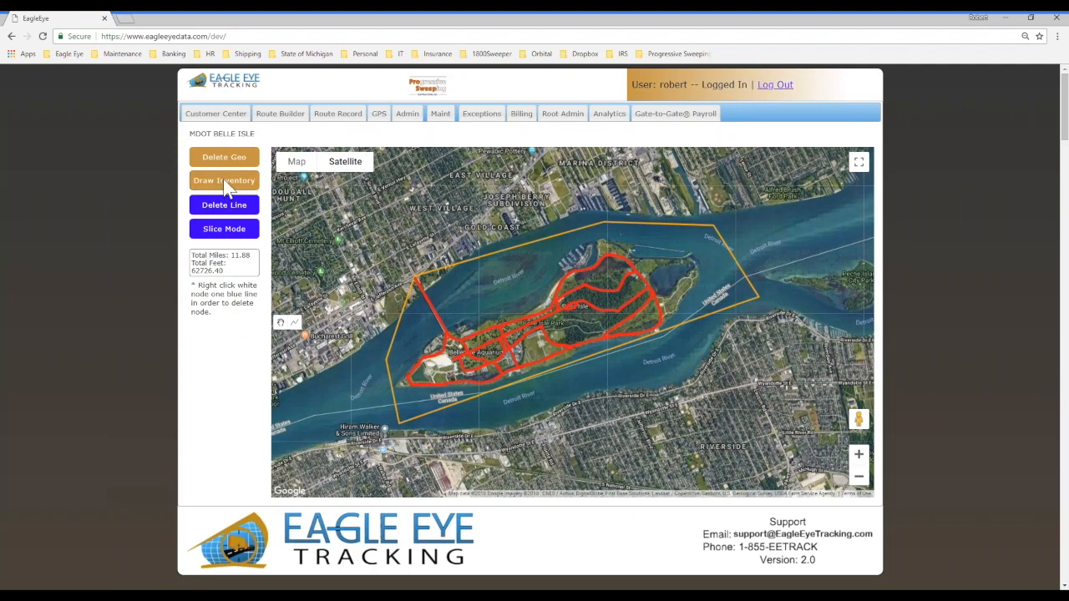
pyautogui.click(241, 225)
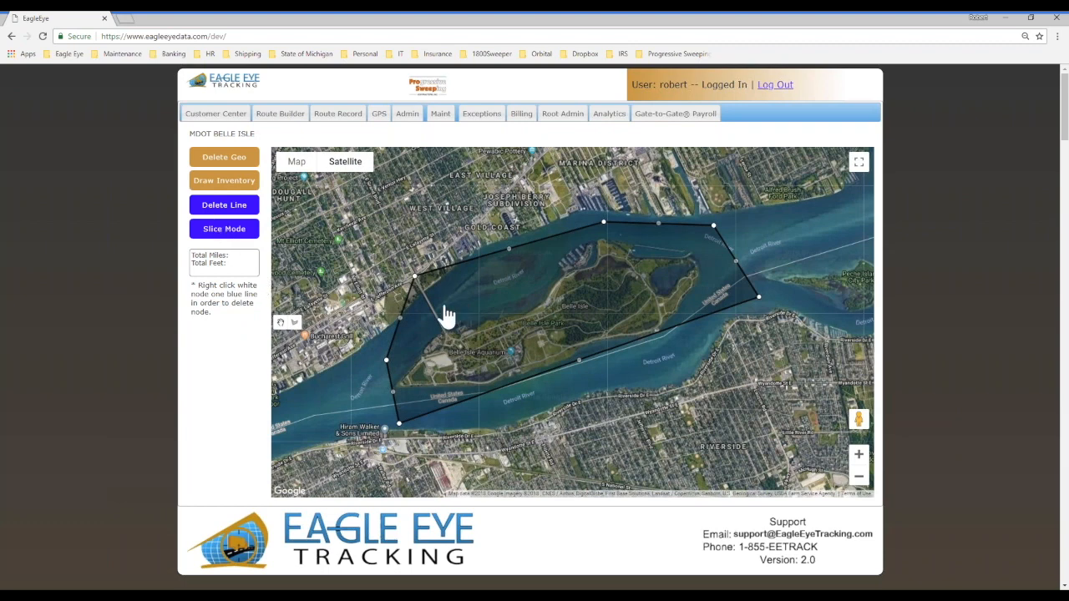
pyautogui.click(295, 322)
# Step: Return to the Customer Center and open the customer access settings of the MDOT BELLE ISLE job
pyautogui.click(215, 113)
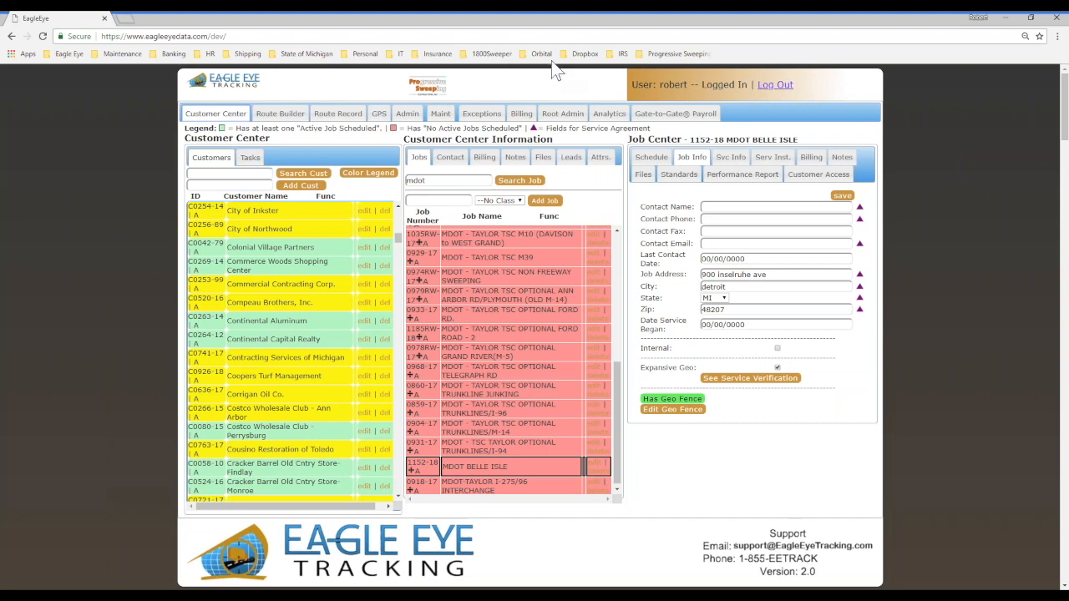
pyautogui.click(818, 175)
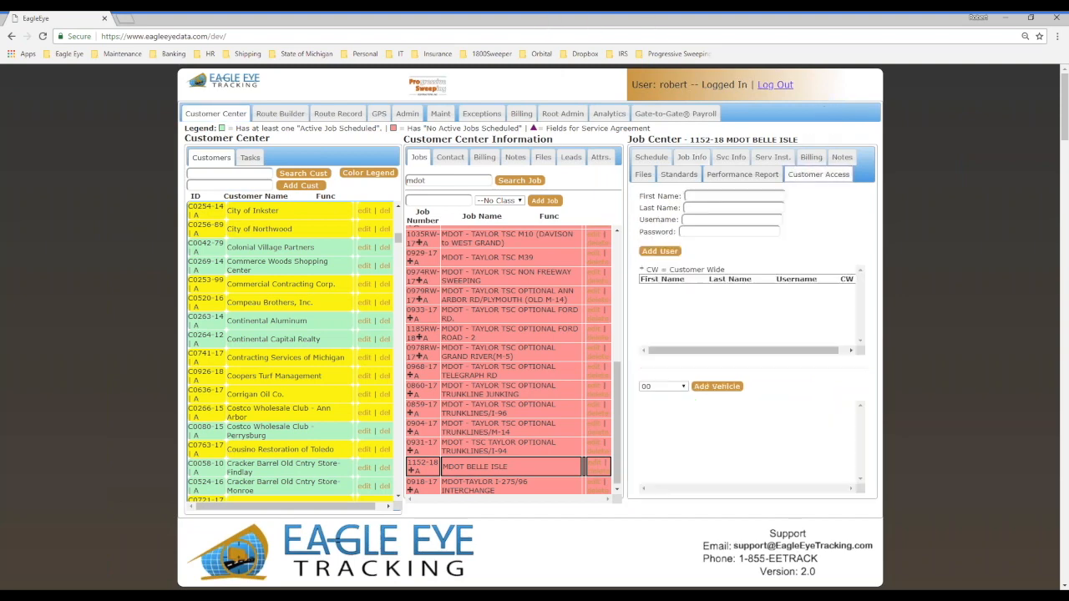